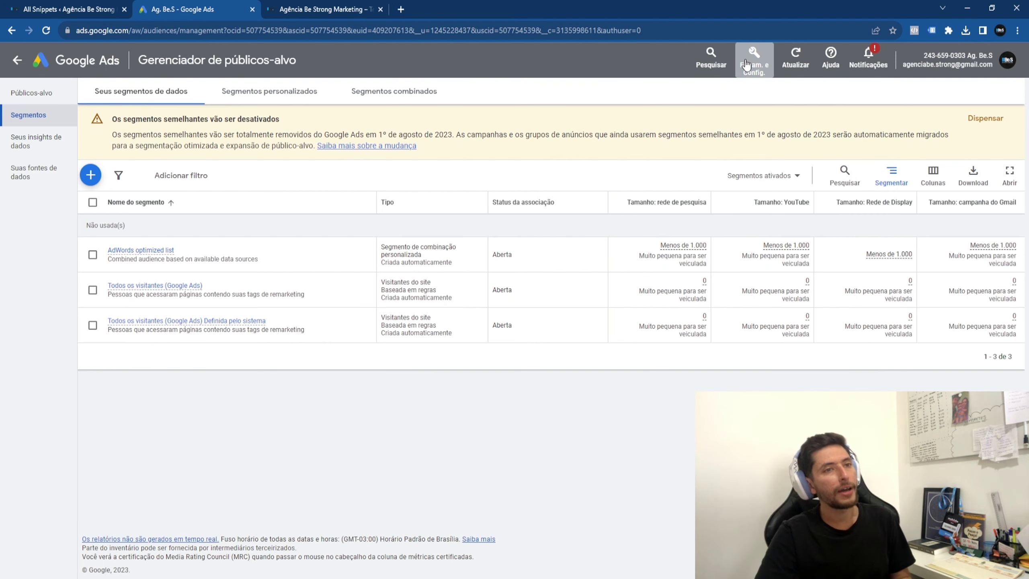
{"action": "left_click", "coordinate": [747, 65]}
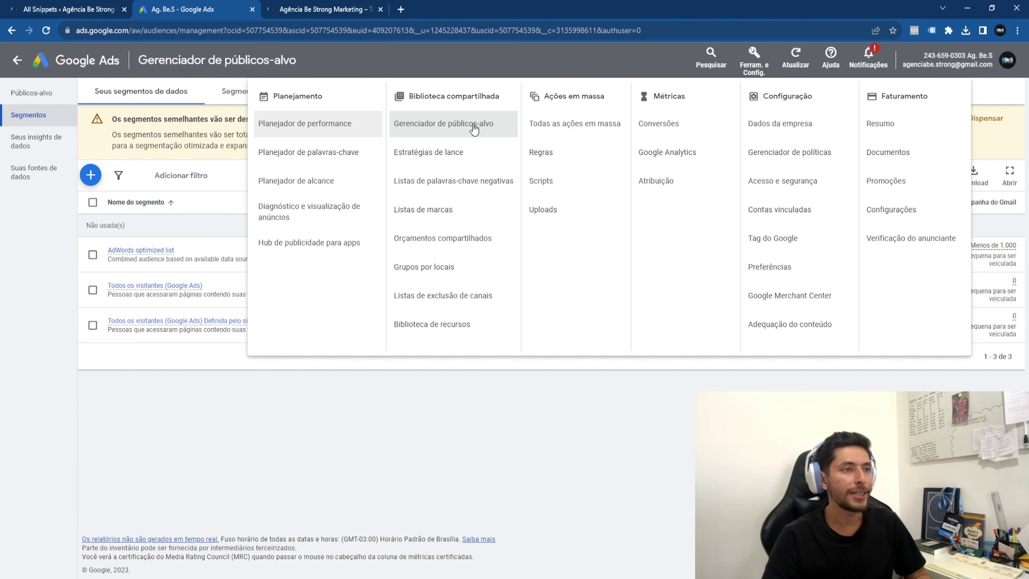
{"action": "left_click", "coordinate": [518, 475]}
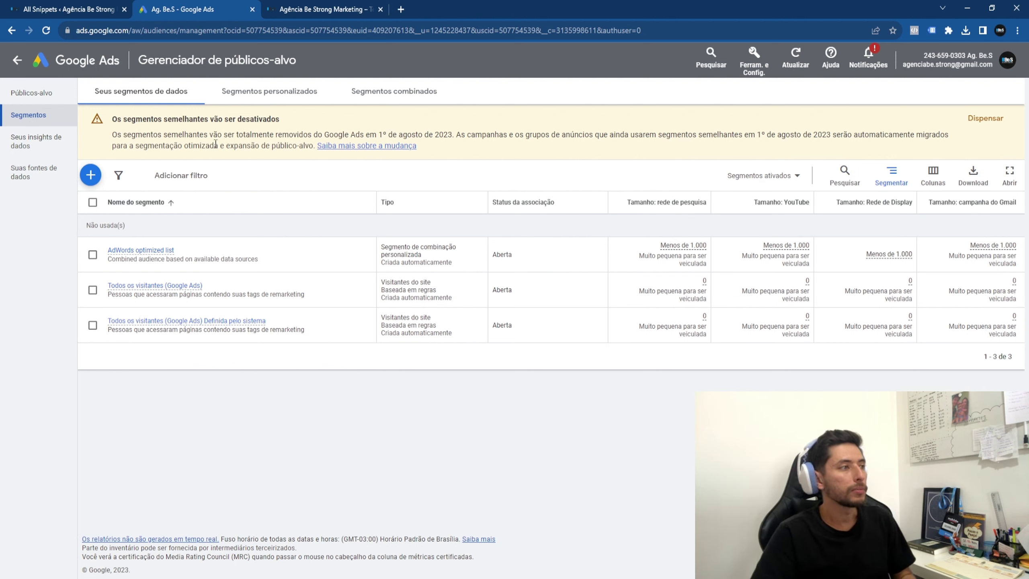
Step: Start a new website visitors segment and name it "[90d] Todos os visitantes do site"
{"action": "left_click", "coordinate": [91, 175]}
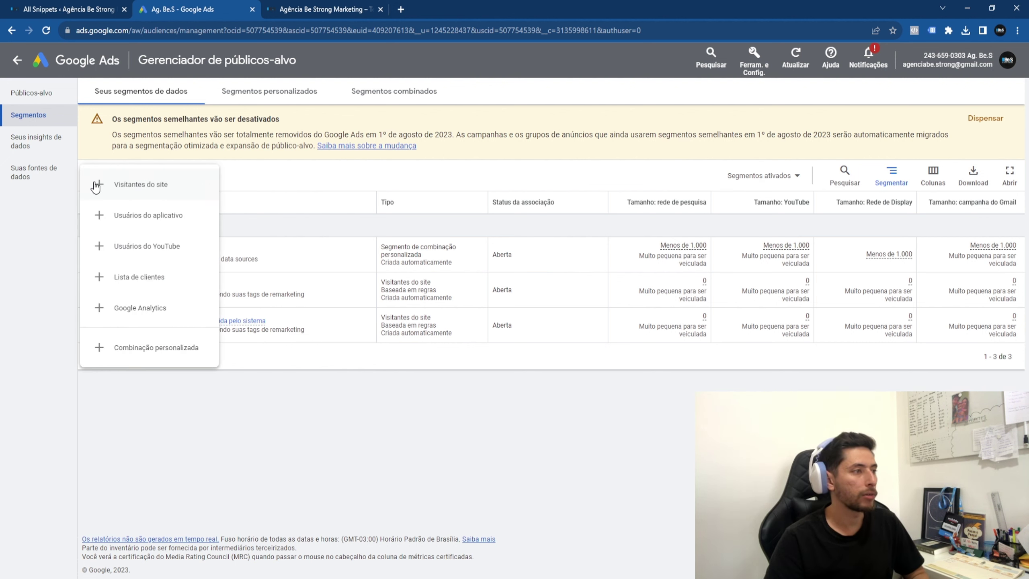
{"action": "left_click", "coordinate": [153, 185]}
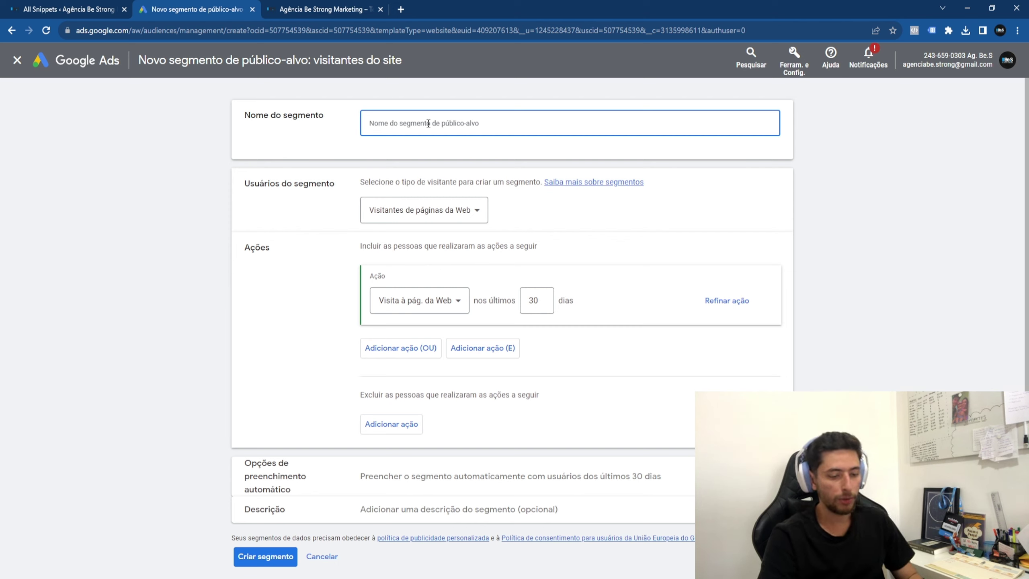
{"action": "type", "text": "[90d"}
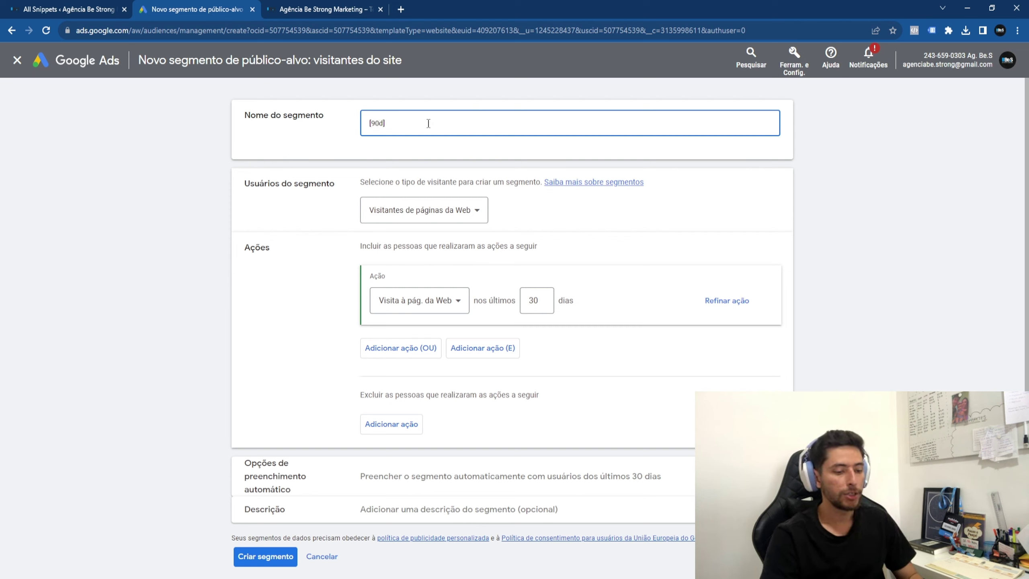
{"action": "type", "text": "] Todos os "}
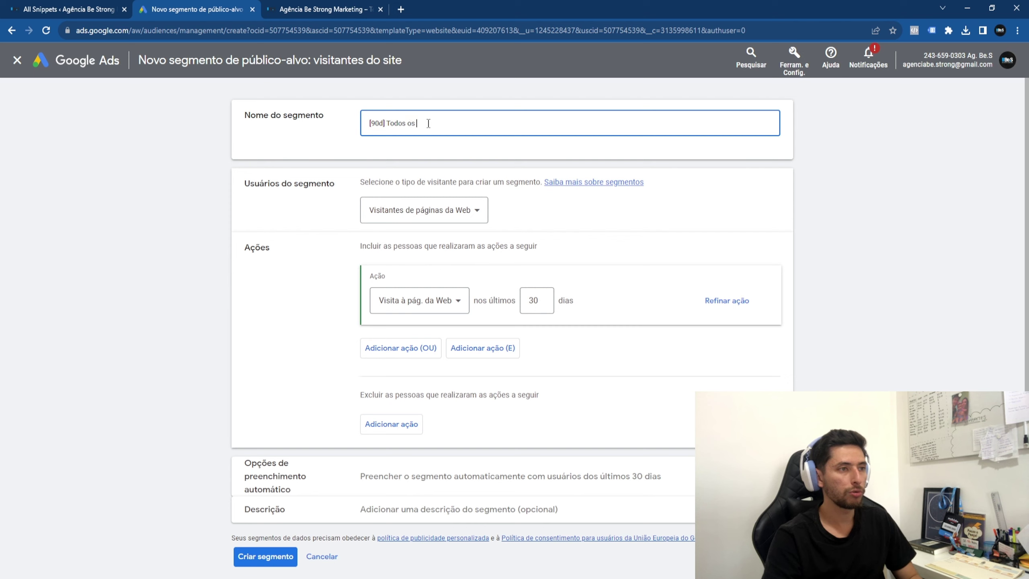
{"action": "type", "text": "visitantes do site"}
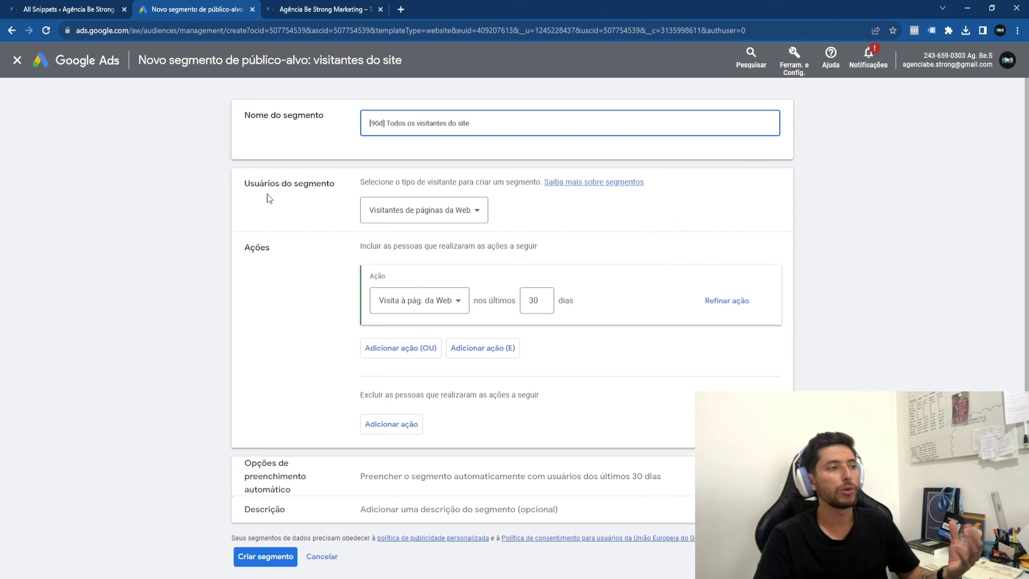
Step: Choose "Visitantes de páginas da Web" as the segment users and set the page visit window to the last 90 days
{"action": "left_click", "coordinate": [438, 218]}
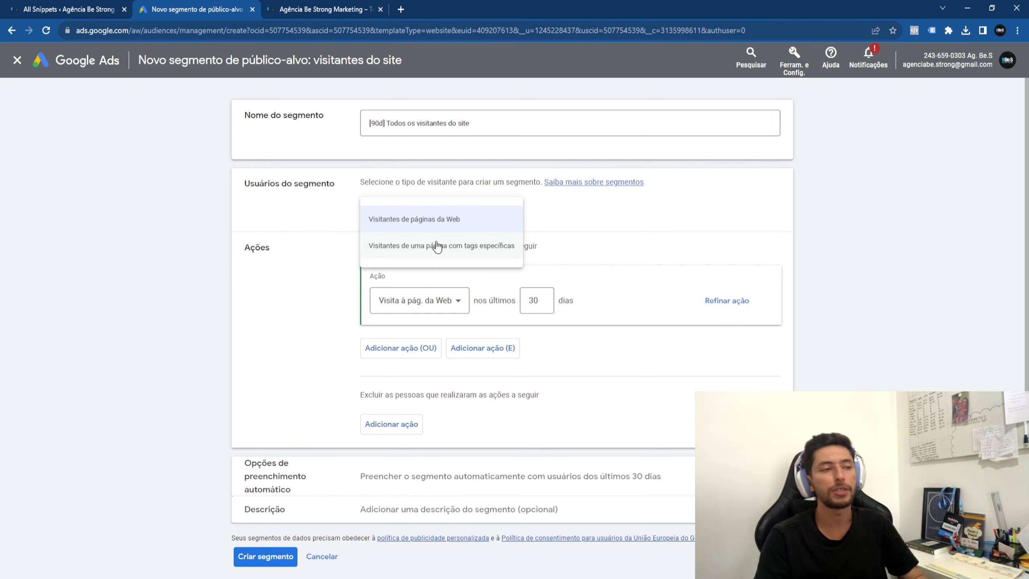
{"action": "left_click", "coordinate": [461, 222]}
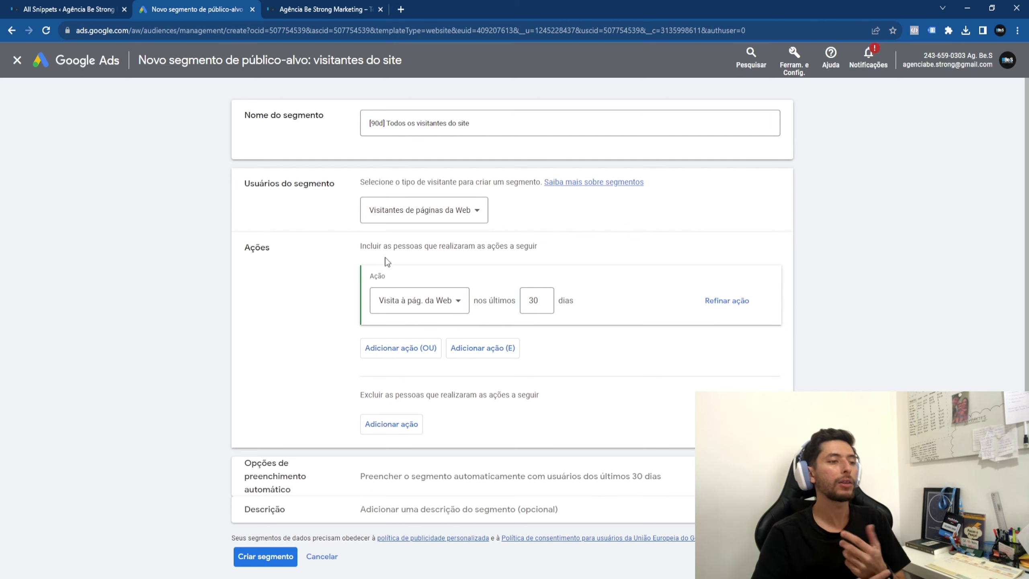
{"action": "left_click", "coordinate": [535, 300]}
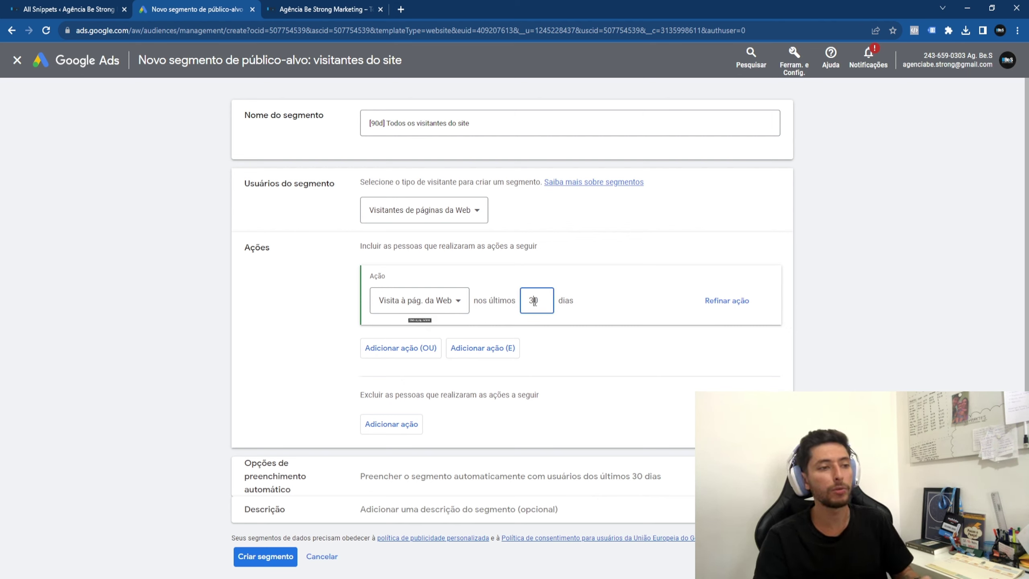
{"action": "key", "text": "BackSpace"}
{"action": "type", "text": "9"}
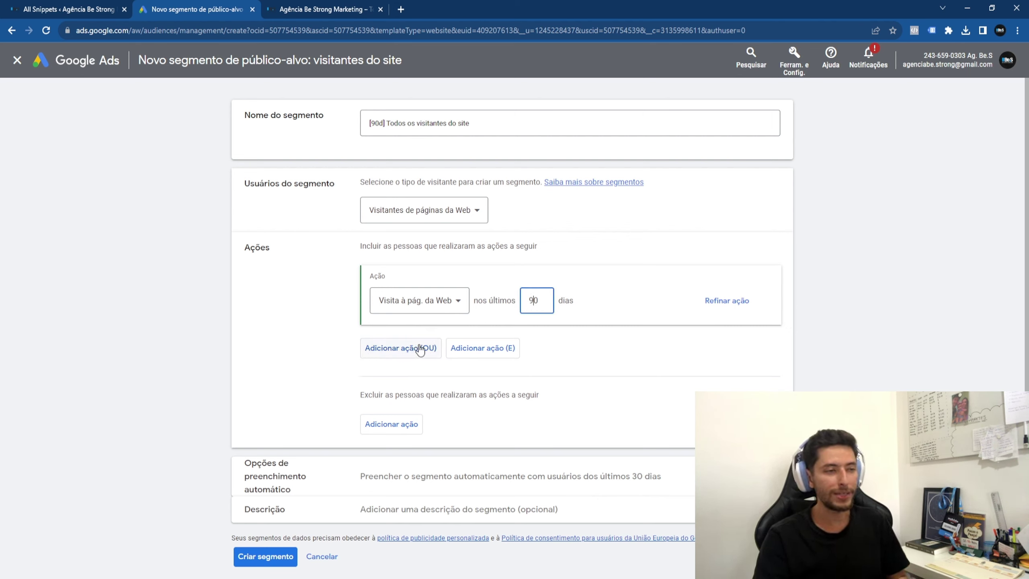
{"action": "left_click", "coordinate": [474, 359]}
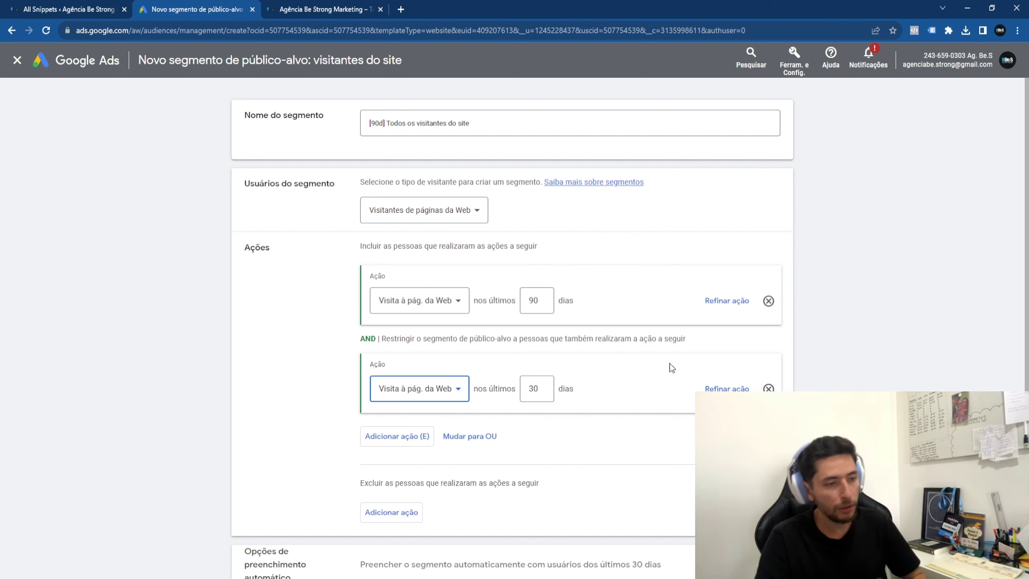
{"action": "left_click", "coordinate": [769, 388]}
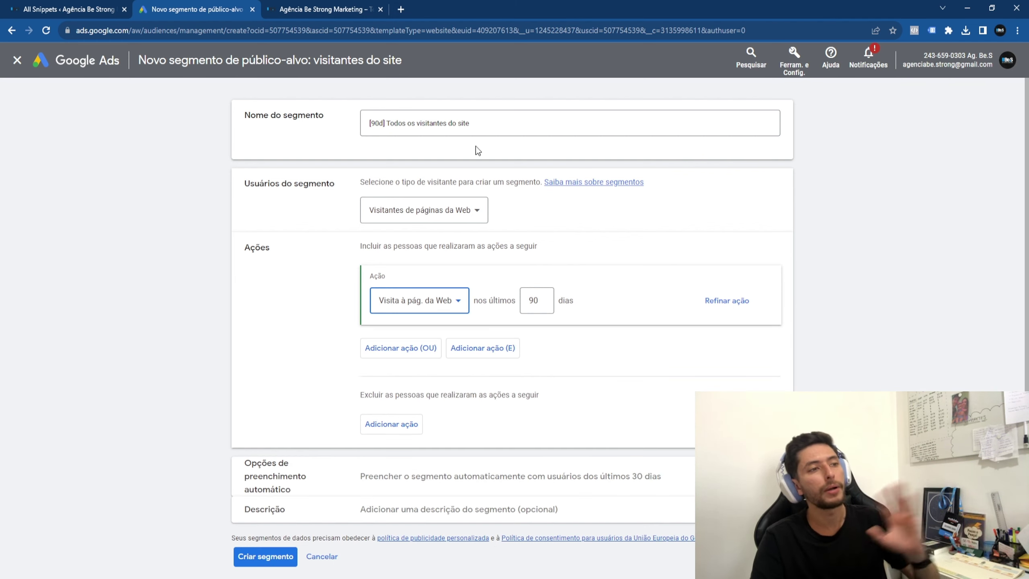
{"action": "scroll", "coordinate": [304, 381], "scroll_direction": "down", "scroll_amount": 1}
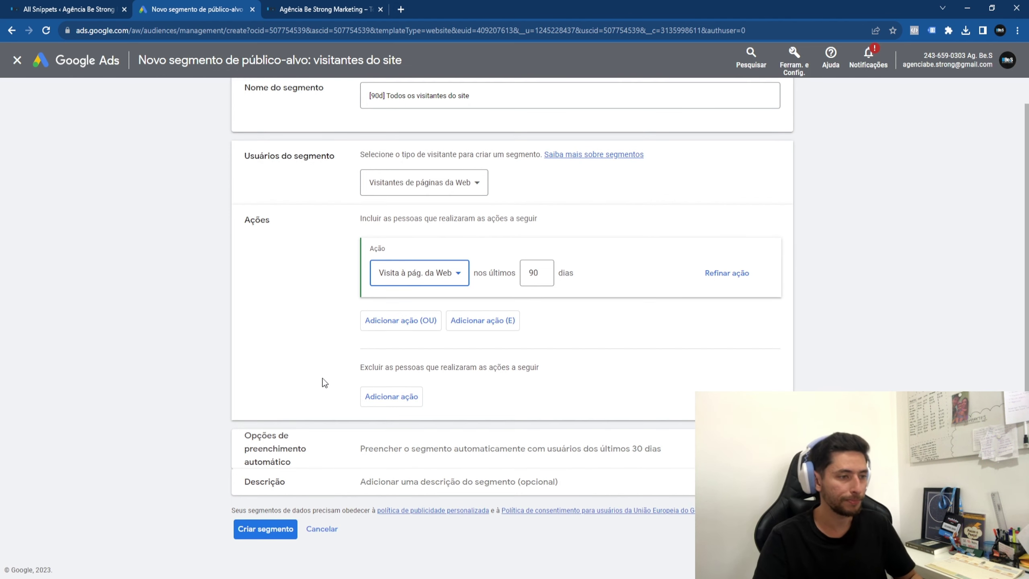
{"action": "left_click", "coordinate": [356, 457]}
{"action": "scroll", "coordinate": [585, 469], "scroll_direction": "down", "scroll_amount": 2}
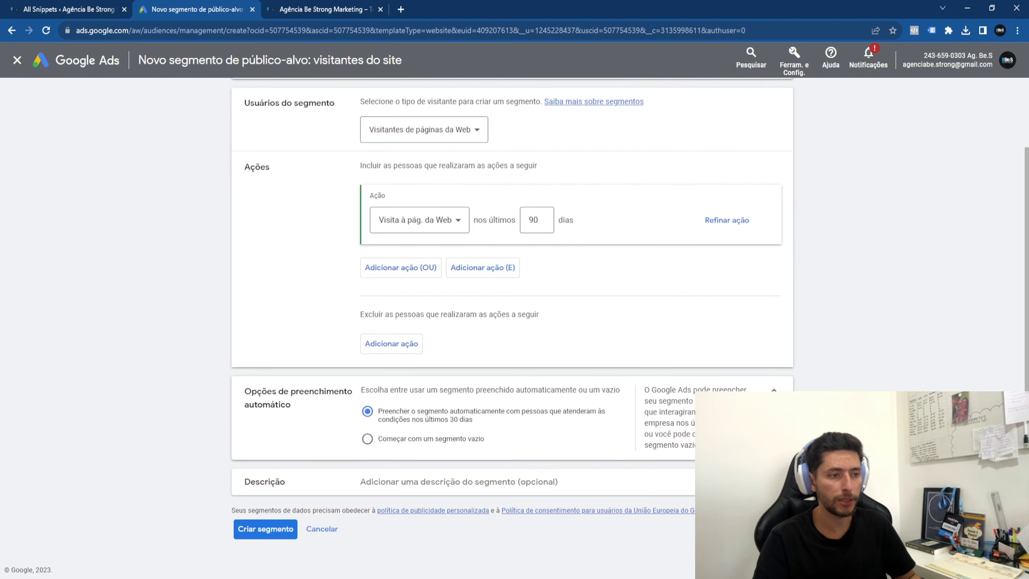
Step: Add the description "Publico especifico de visita ao site no ultimos 90 dias" and create the segment
{"action": "left_click", "coordinate": [610, 477]}
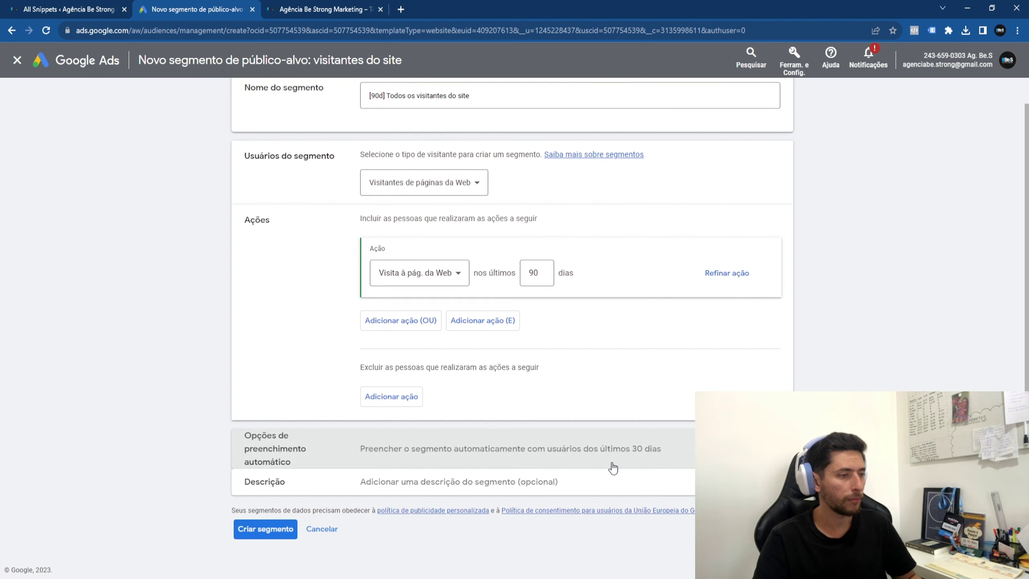
{"action": "left_click", "coordinate": [563, 464]}
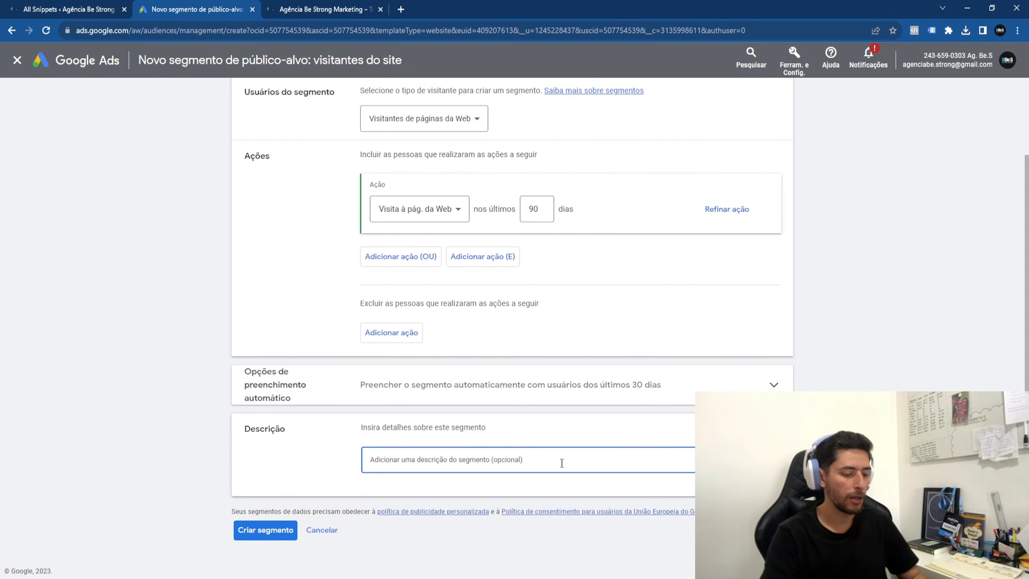
{"action": "type", "text": "Publico"}
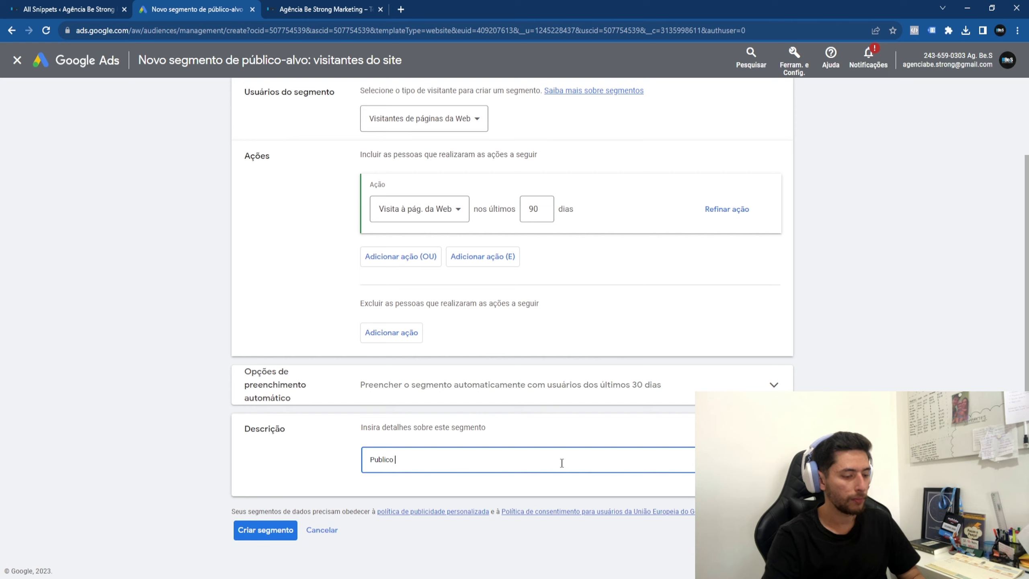
{"action": "type", "text": " especifico de "}
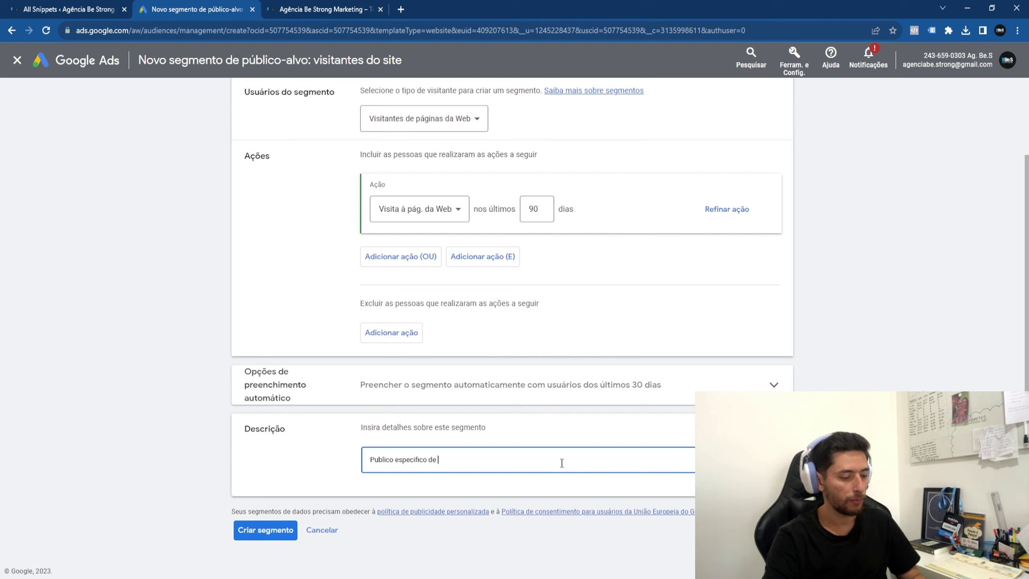
{"action": "type", "text": "visita ao site"}
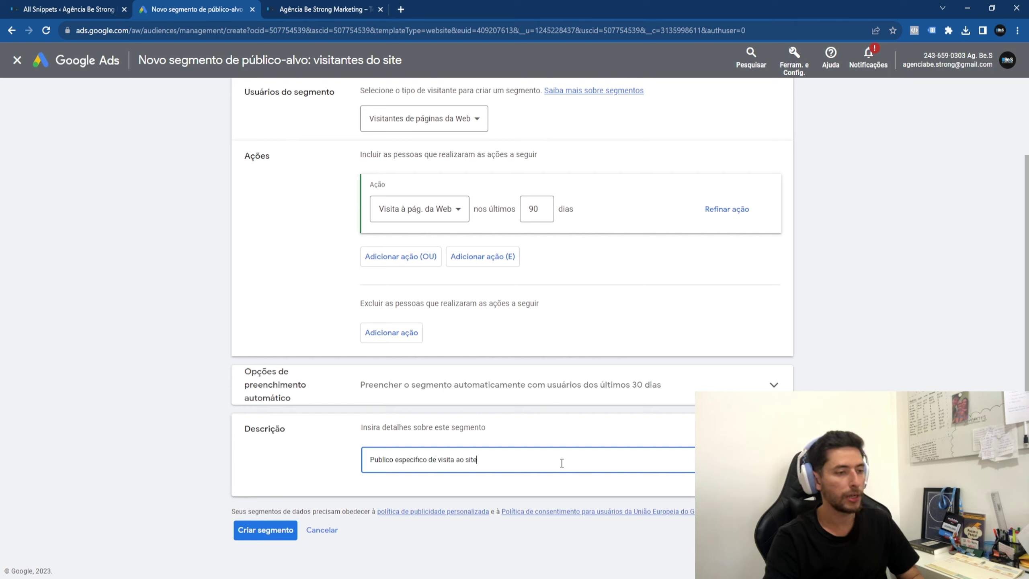
{"action": "type", "text": " no ultimos 90"}
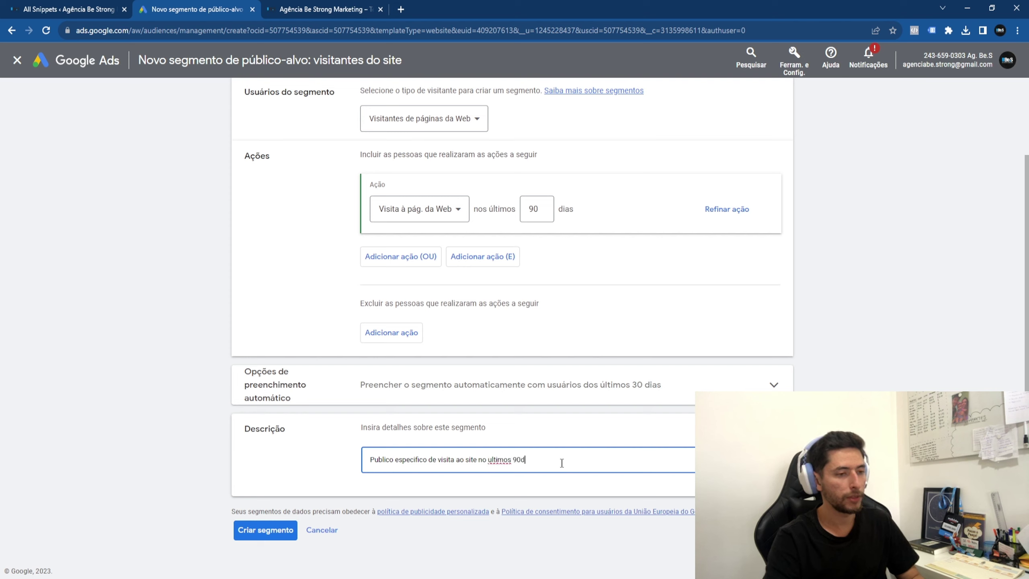
{"action": "type", "text": " dias"}
{"action": "left_click", "coordinate": [249, 528]}
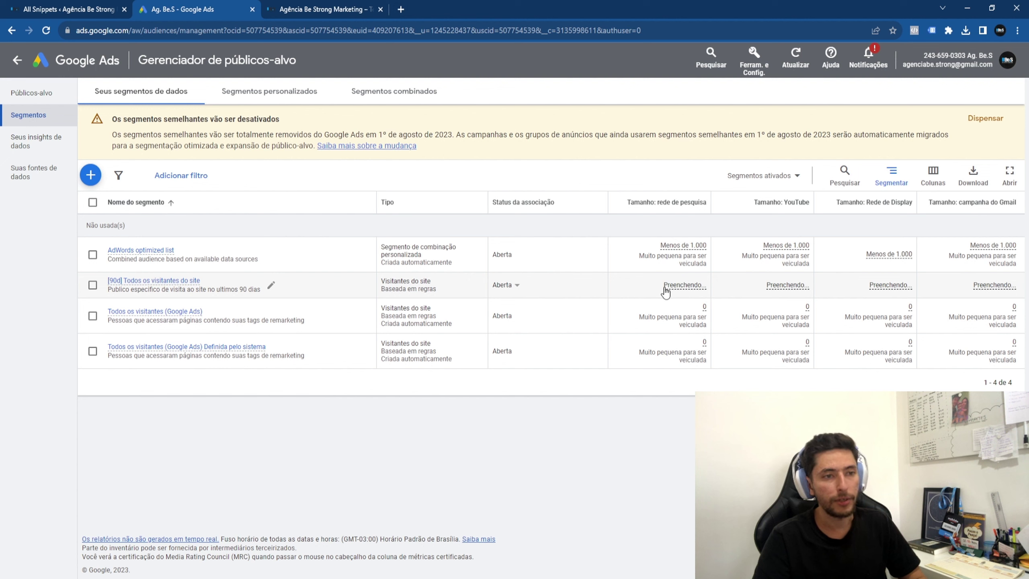
{"action": "left_click_drag", "start_coordinate": [664, 286], "coordinate": [705, 290]}
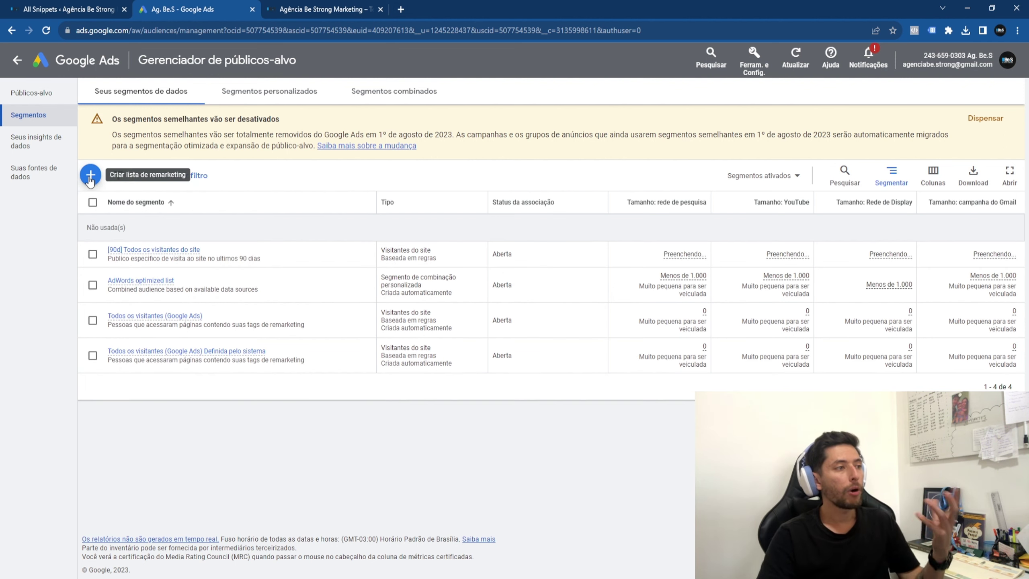
{"action": "left_click", "coordinate": [90, 176]}
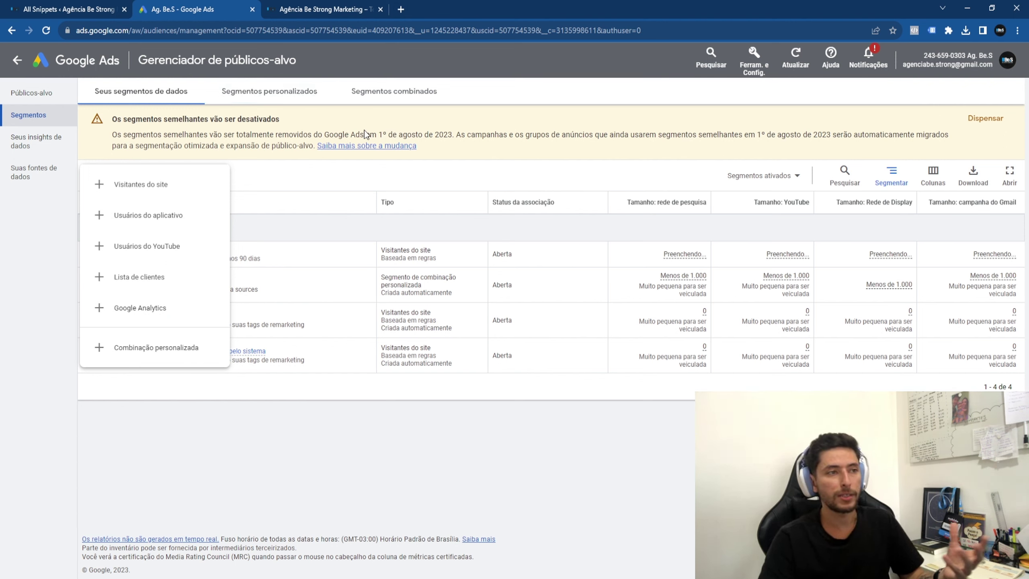
{"action": "left_click", "coordinate": [374, 124]}
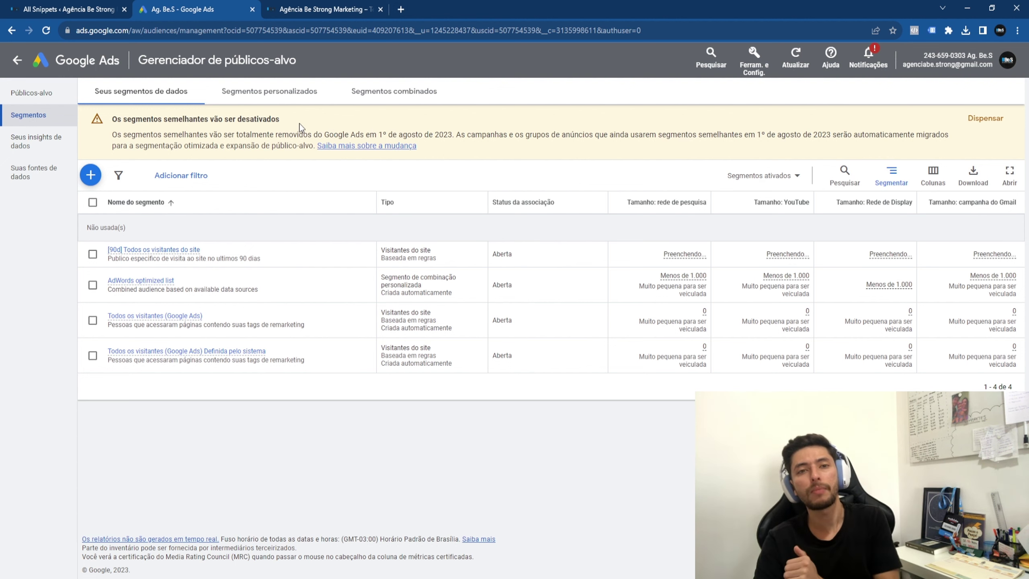
Step: Start a new custom segment and name it "[Interesses] Ar cordicionado"
{"action": "left_click", "coordinate": [266, 95]}
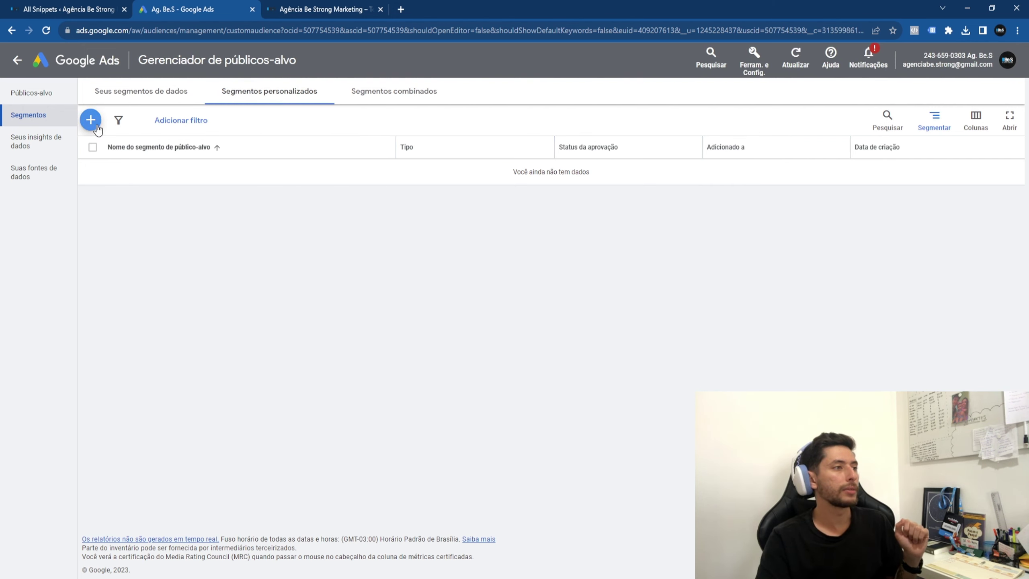
{"action": "left_click", "coordinate": [91, 120]}
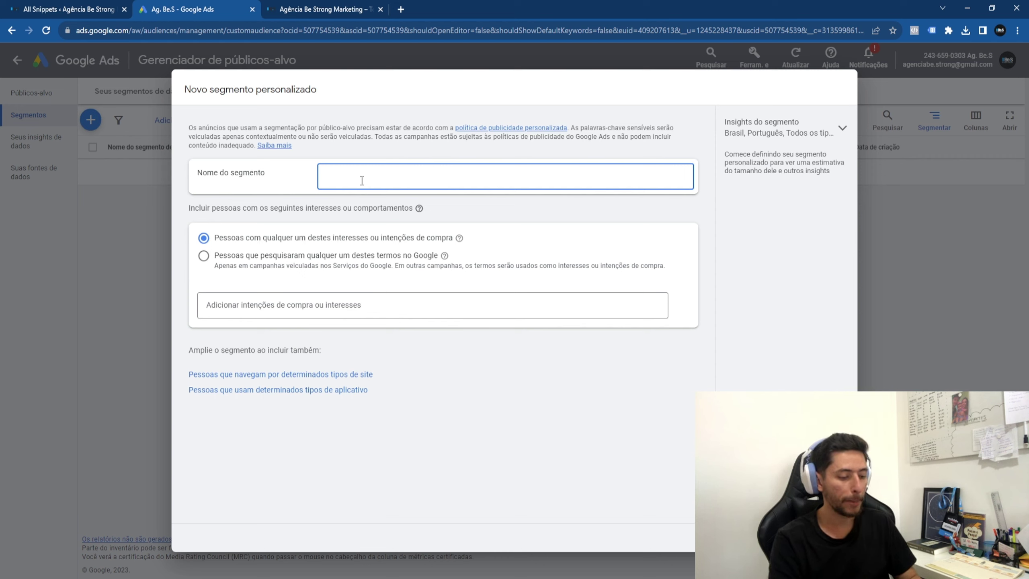
{"action": "type", "text": "Ar co"}
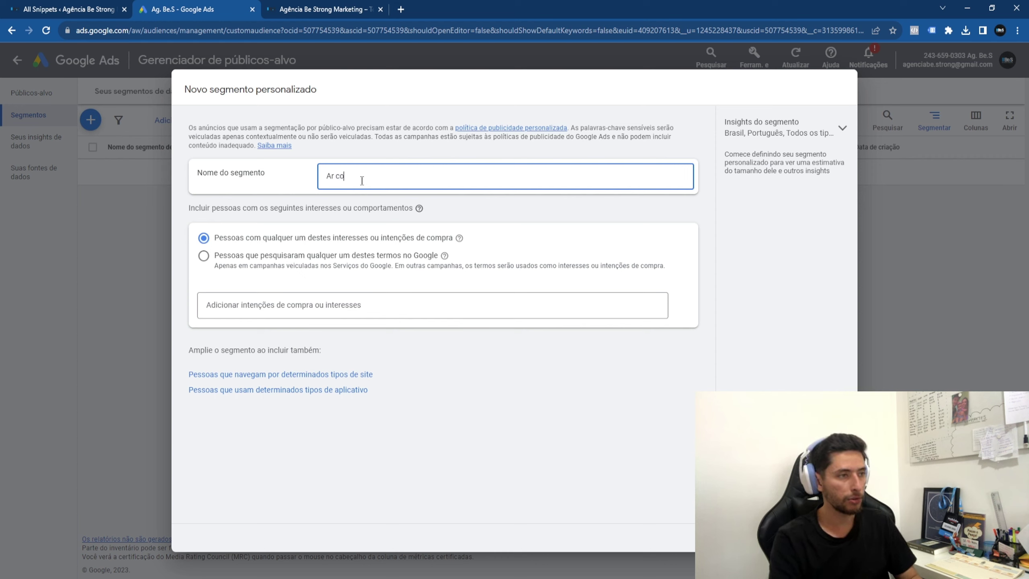
{"action": "type", "text": "ndicionado"}
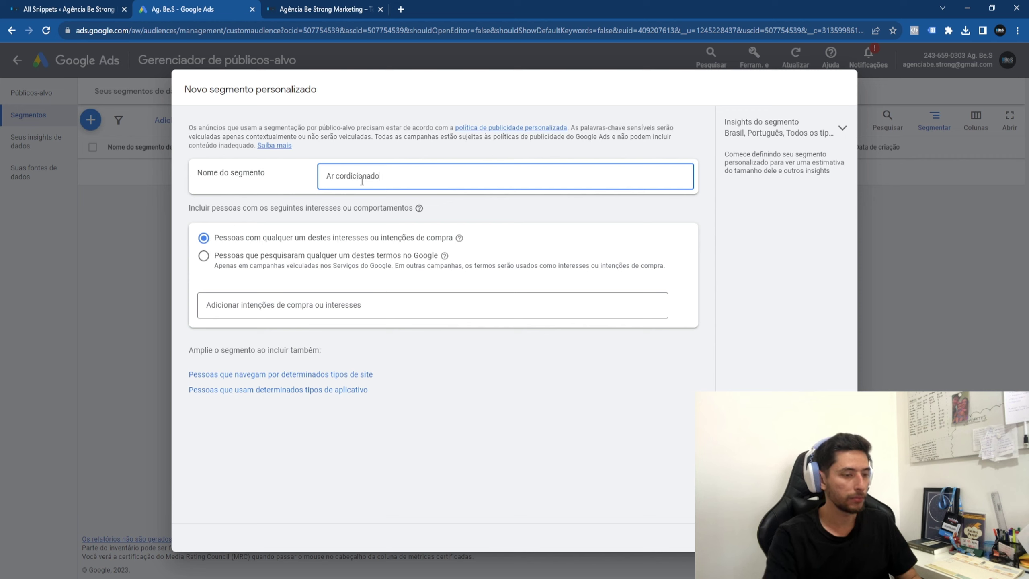
{"action": "key", "text": "Home"}
{"action": "type", "text": "["}
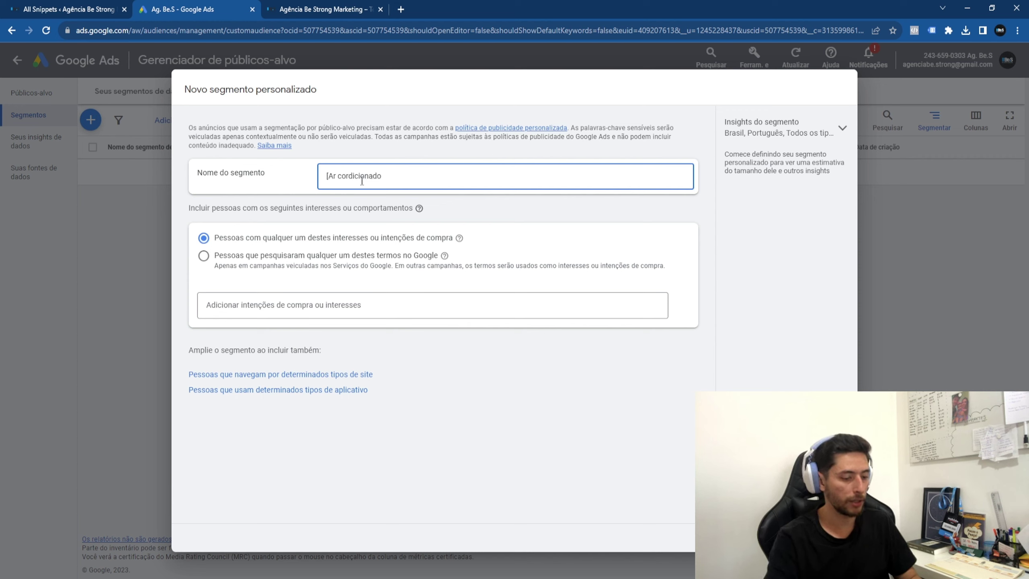
{"action": "type", "text": "Interesses]"}
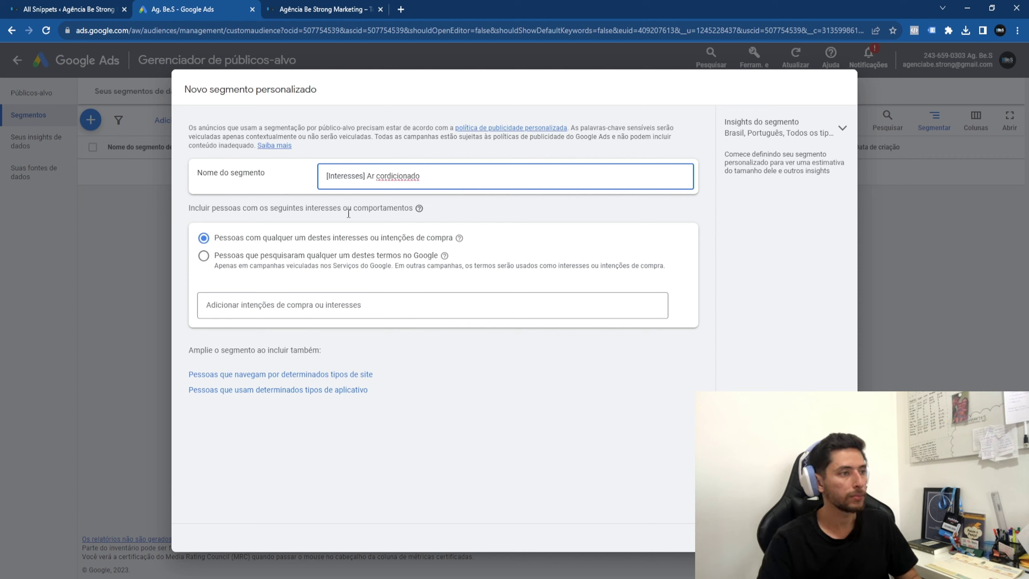
Step: Search the purchase intent ideas for "Ar condicoinado" and add the interest "ar condicionado split 12000 btus quente e frio"
{"action": "left_click", "coordinate": [390, 309]}
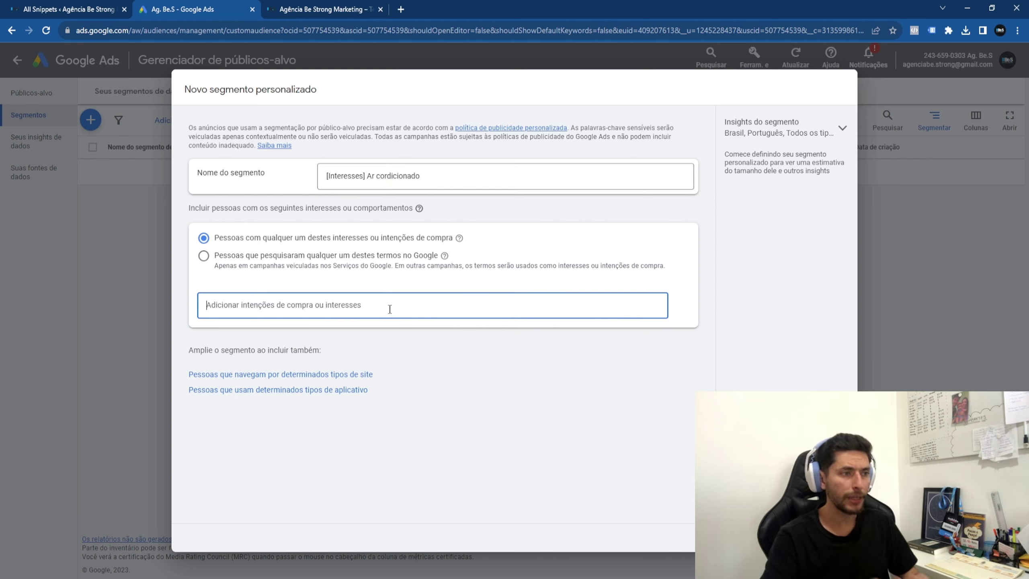
{"action": "left_click_drag", "start_coordinate": [213, 238], "coordinate": [407, 245]}
{"action": "left_click", "coordinate": [356, 306]}
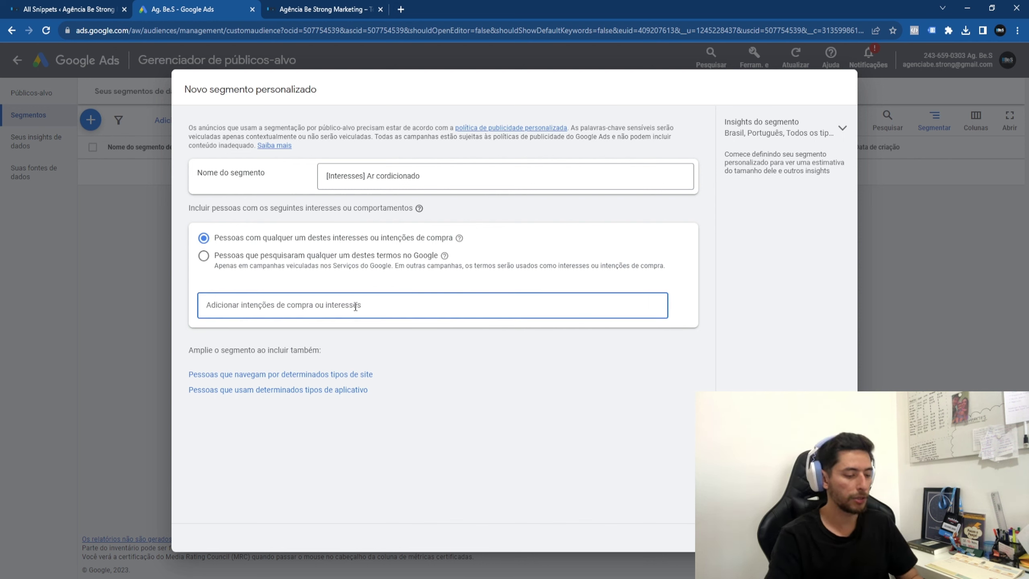
{"action": "type", "text": "Ar condicoinado"}
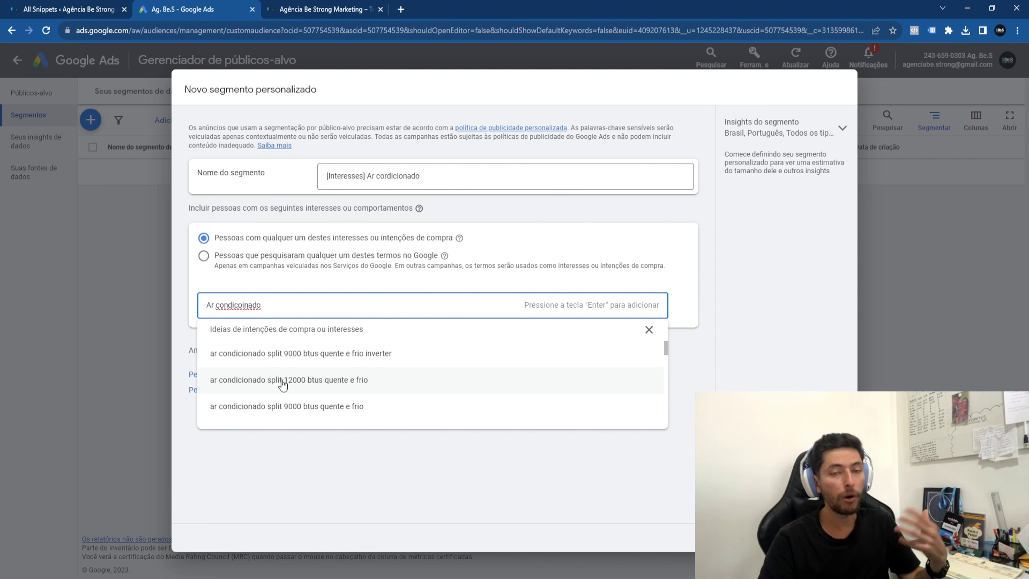
{"action": "left_click", "coordinate": [282, 381]}
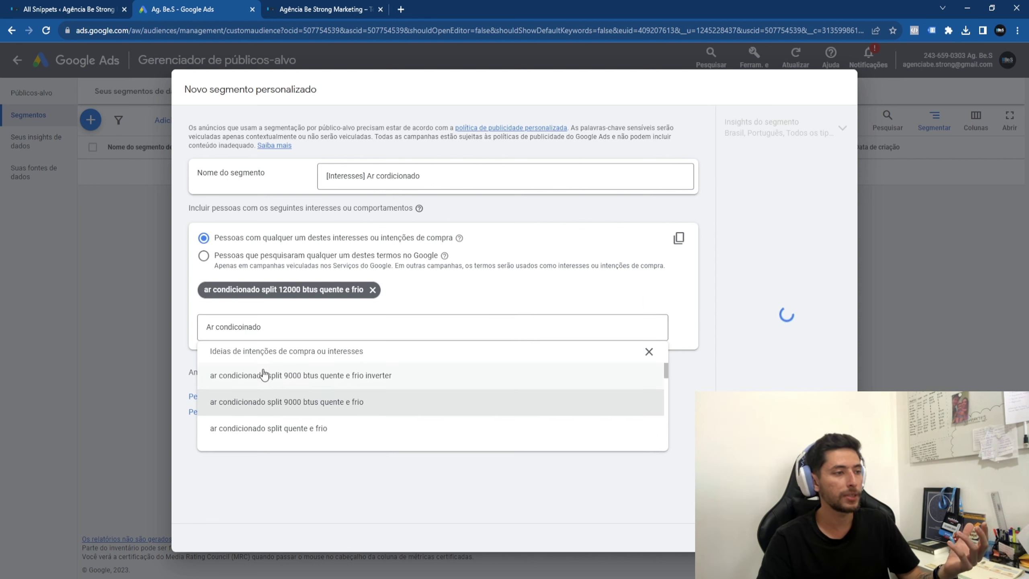
Step: Add the interests "ar condicionado split 9000 btus quente e frio inverter", "ar condicionado split 9000 btus quente e frio" and "ar condicionado split quente e frio"
{"action": "left_click", "coordinate": [264, 376]}
{"action": "left_click", "coordinate": [264, 376]}
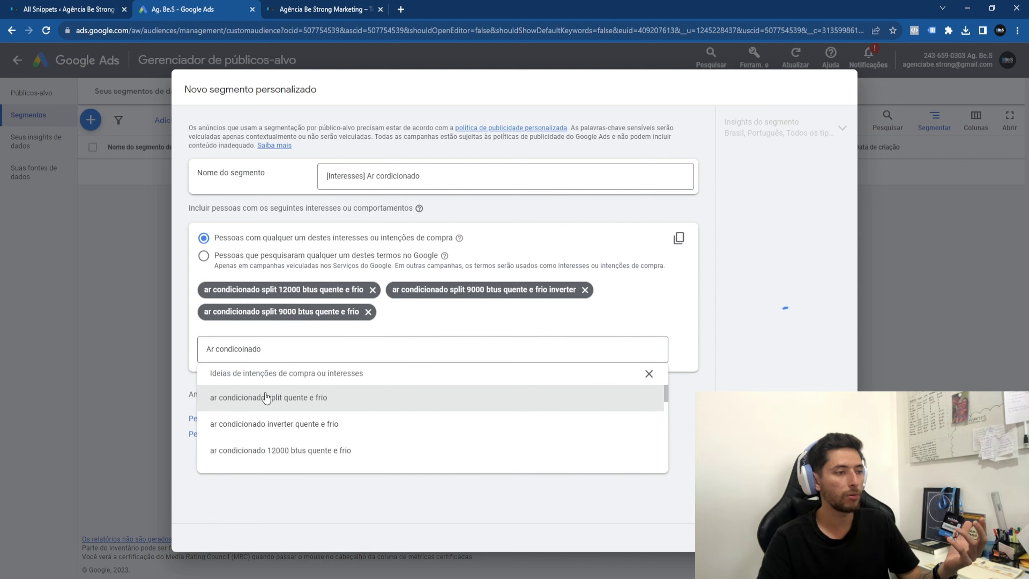
{"action": "left_click", "coordinate": [270, 398]}
Step: Add the "ar condicionado" interests ending in "12000 btus quente e frio", "9000 btus frio", "quente e frio lg" and "portátil quente e frio"
{"action": "left_click", "coordinate": [267, 428]}
{"action": "left_click", "coordinate": [264, 467]}
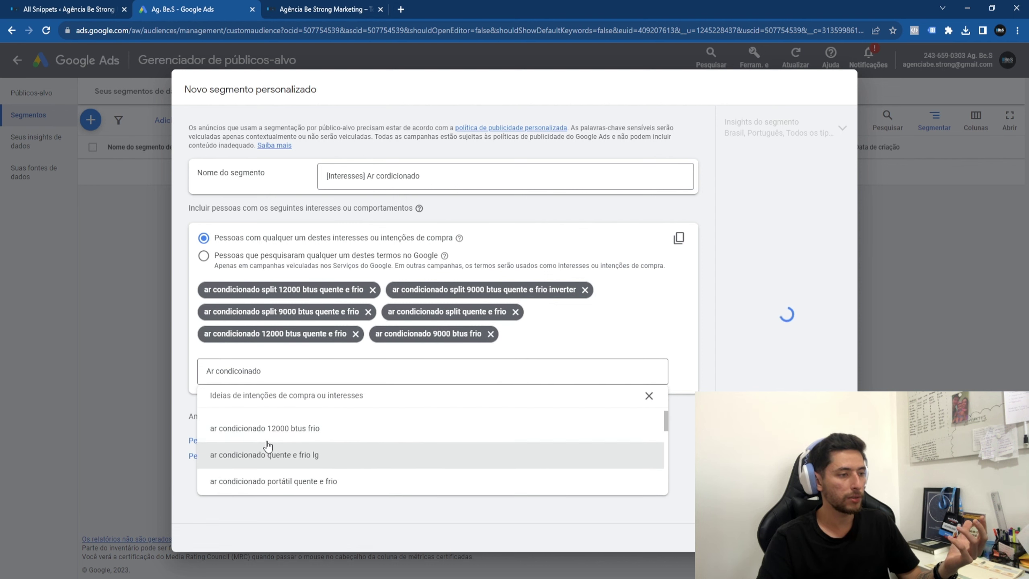
{"action": "left_click", "coordinate": [268, 454]}
{"action": "left_click", "coordinate": [268, 455]}
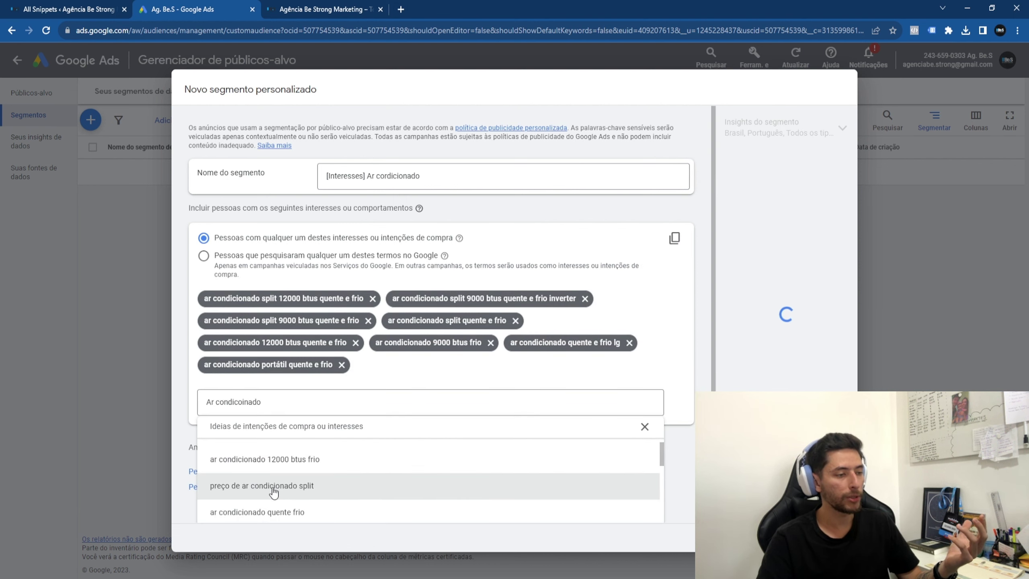
Step: Add the interests "preço de ar condicionado split", "melhor ar condicionado split", "ar condicionado inverter janela" and "ar condicionado de parede inverter"
{"action": "left_click", "coordinate": [260, 493]}
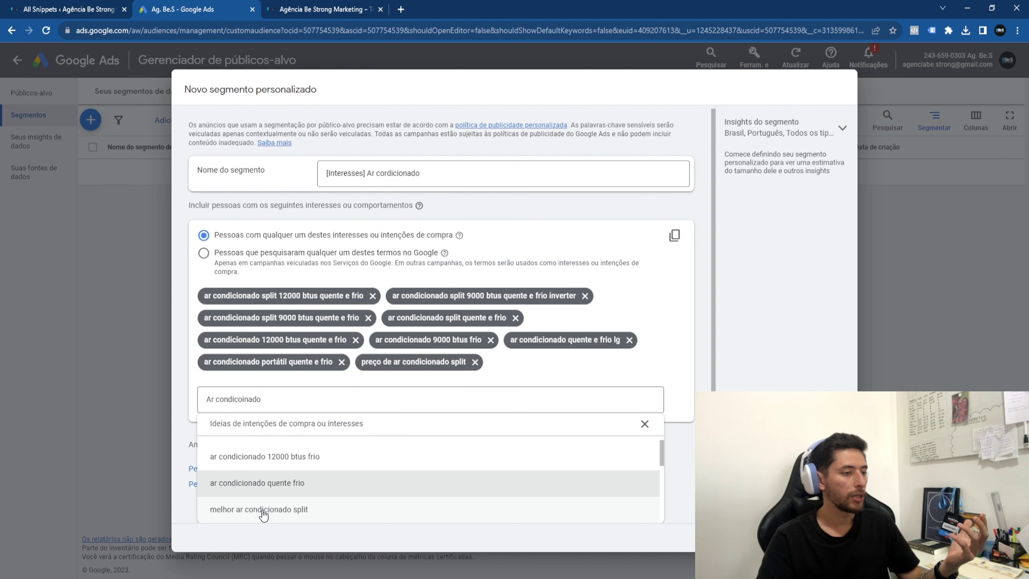
{"action": "left_click", "coordinate": [263, 511]}
{"action": "left_click", "coordinate": [251, 485]}
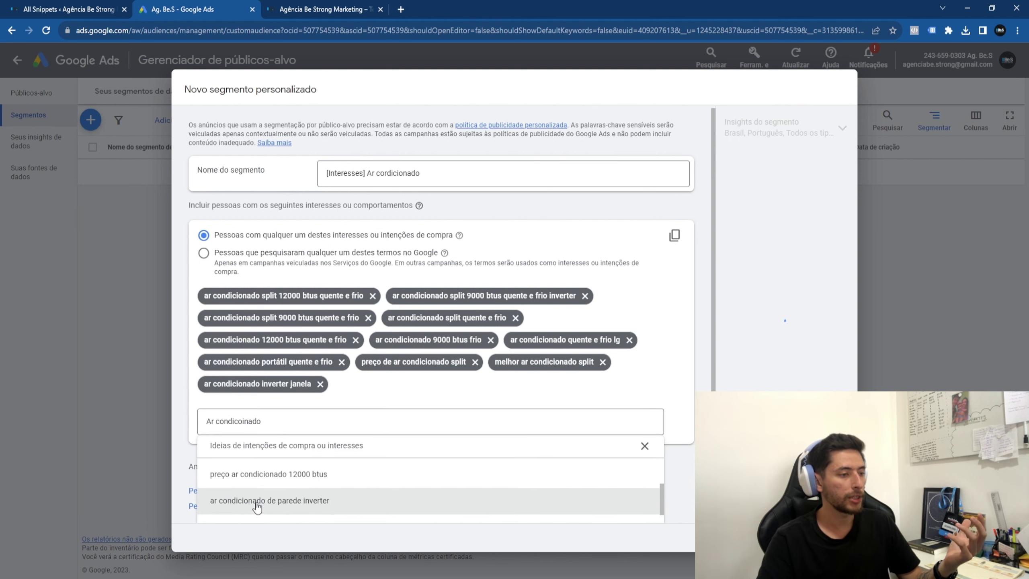
{"action": "left_click", "coordinate": [257, 507]}
Step: Add the interests "ar condicionado 9000 btus preço", "promoção ar condicionado 9000 btus", "preço ar condicionado 12000 btus" and "ar condicionado quente frio"
{"action": "left_click", "coordinate": [265, 505]}
{"action": "left_click", "coordinate": [270, 507]}
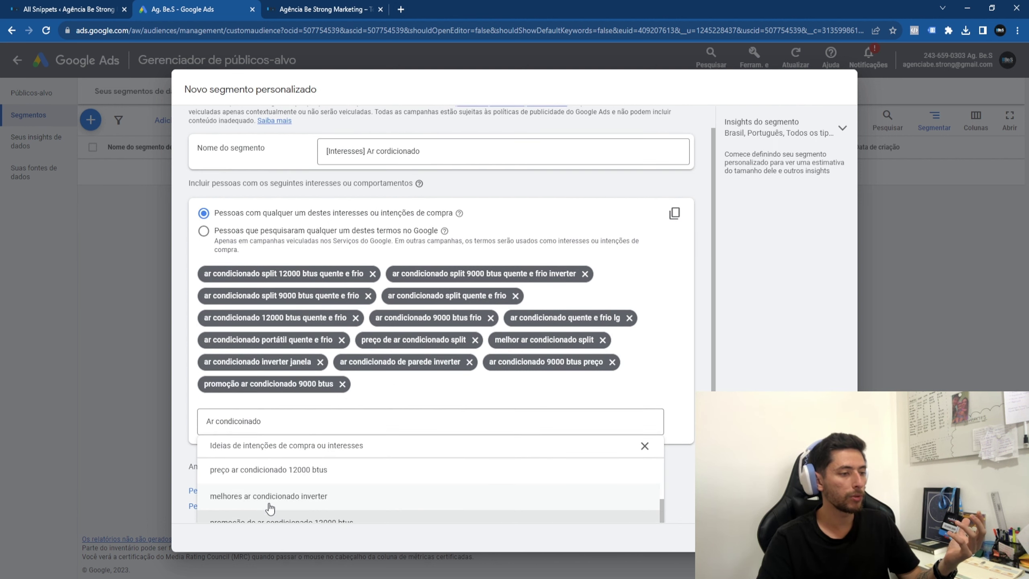
{"action": "left_click", "coordinate": [270, 478]}
{"action": "left_click", "coordinate": [266, 476]}
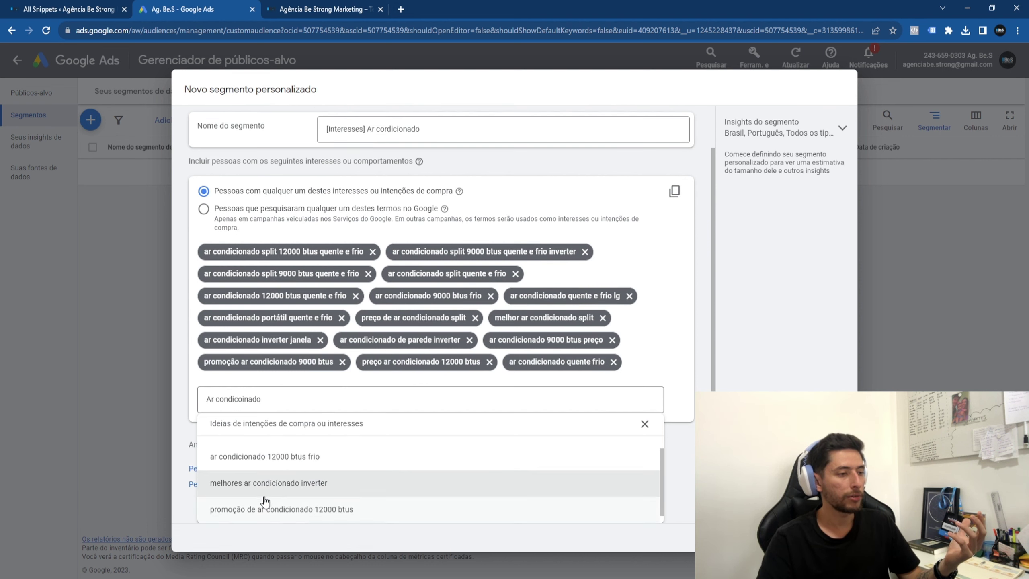
Step: Add the interest "ar condicionado 12000 btus frio" and create the custom segment
{"action": "left_click", "coordinate": [264, 461]}
{"action": "left_click", "coordinate": [772, 367]}
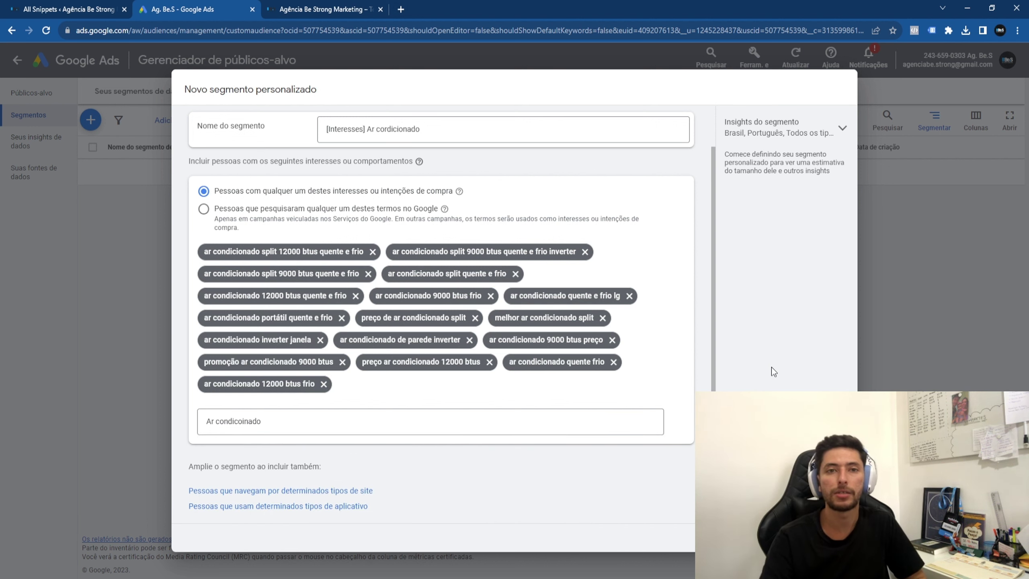
{"action": "scroll", "coordinate": [423, 460], "scroll_direction": "down", "scroll_amount": 1}
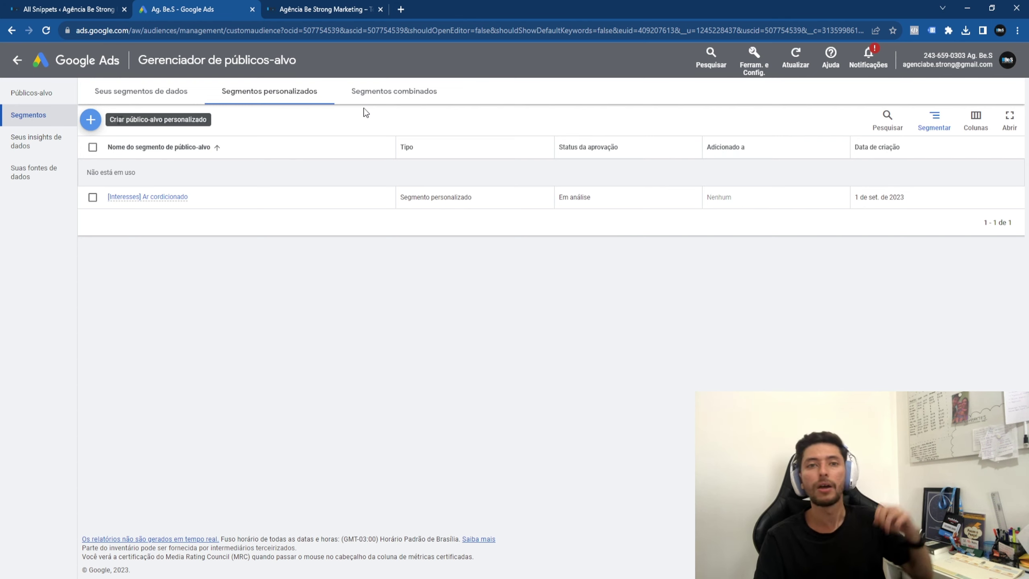
Step: Start a new combined segment and add "Aparelhos de ar-condicionado" from a search for "ar condicionado"
{"action": "left_click", "coordinate": [377, 93]}
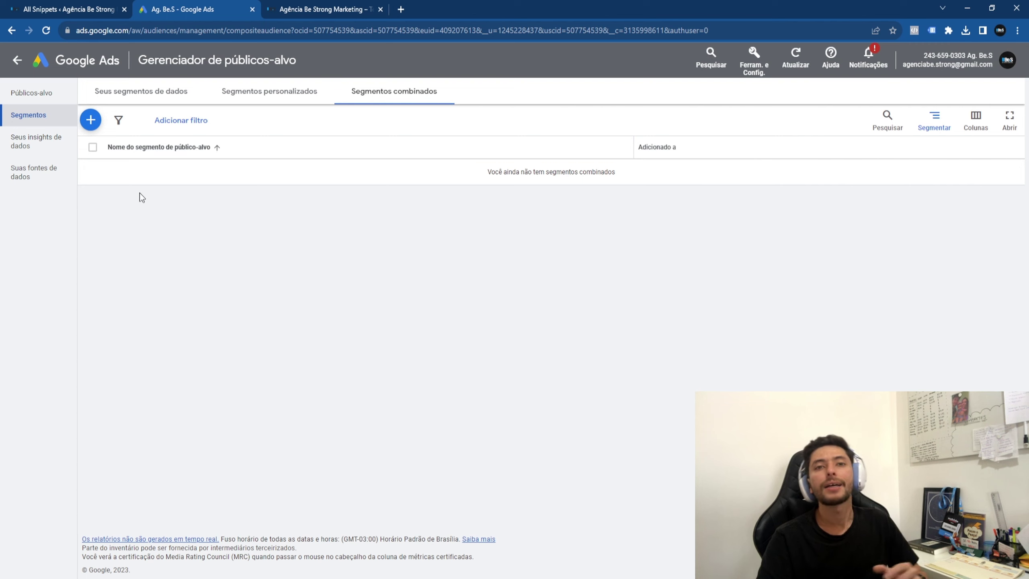
{"action": "left_click", "coordinate": [90, 119]}
{"action": "left_click", "coordinate": [170, 129]}
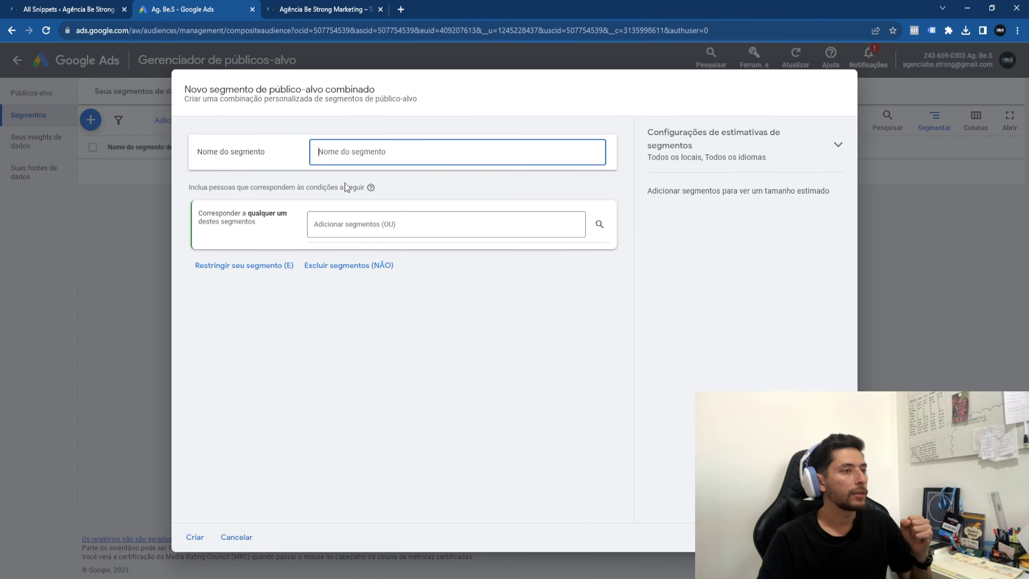
{"action": "left_click", "coordinate": [384, 225]}
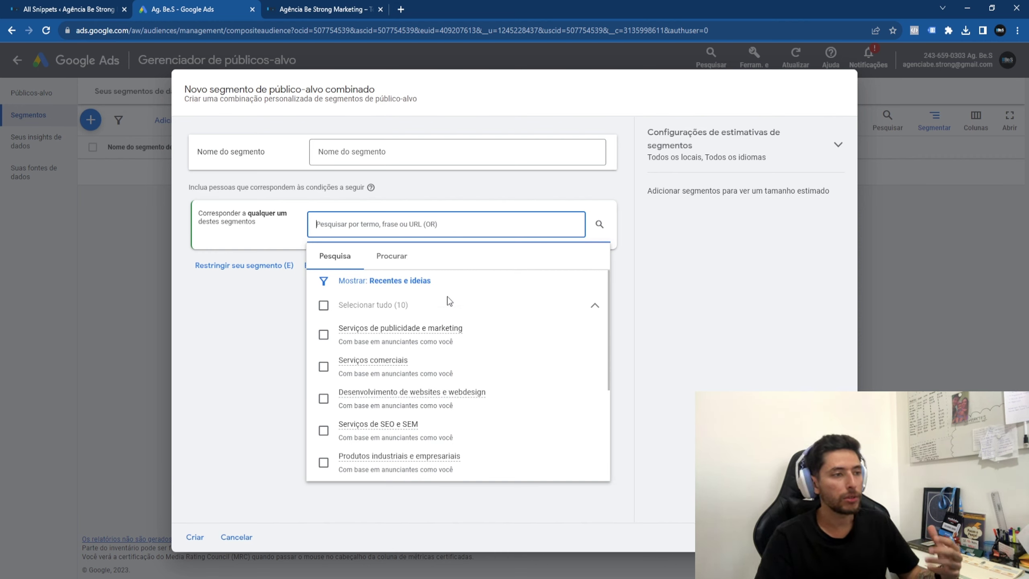
{"action": "type", "text": "ar condicionado"}
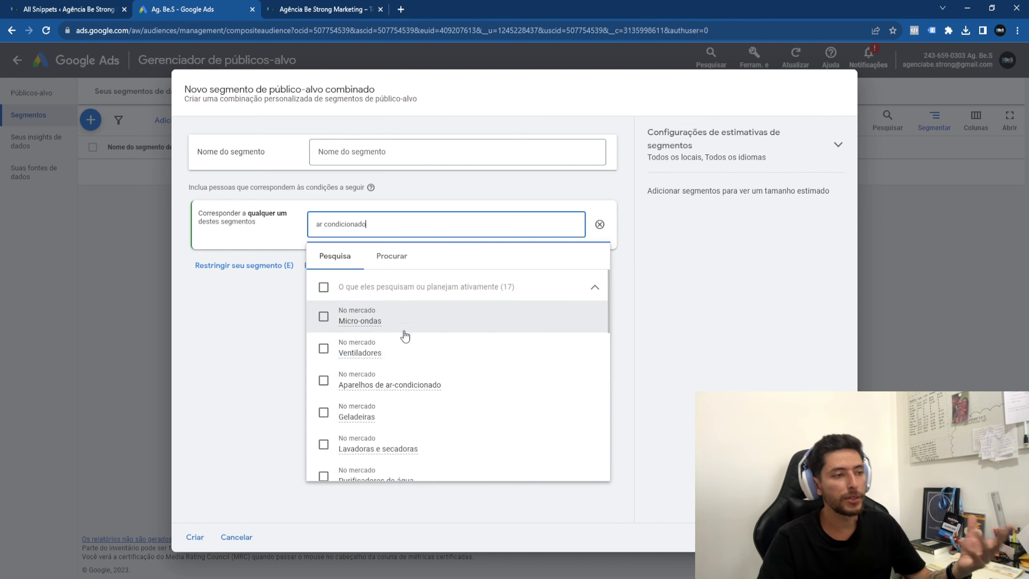
{"action": "left_click", "coordinate": [351, 392]}
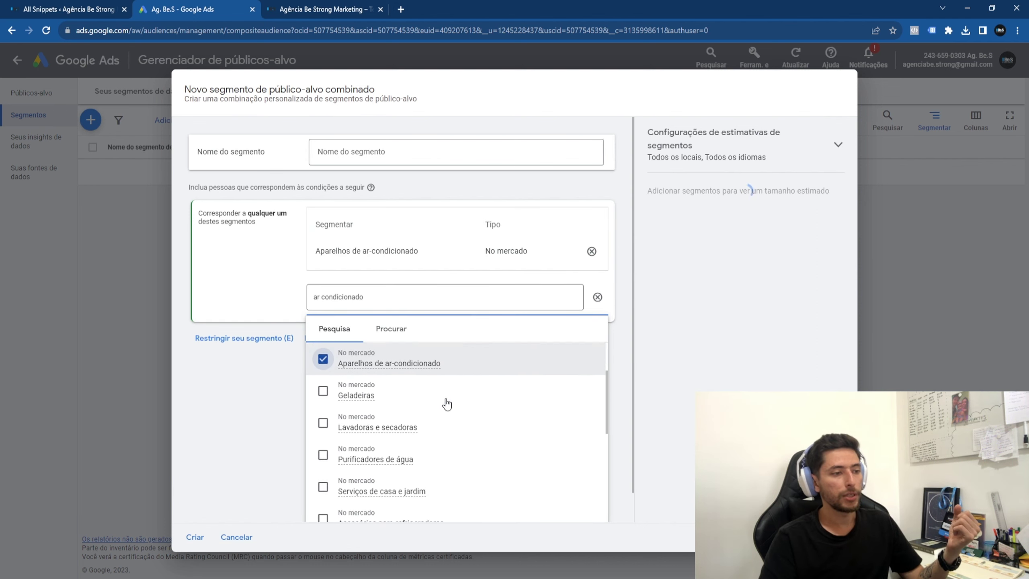
Step: Add the in-market segment "Serviços de casa e jardim" and the affinity segment "Entusiastas de automação residencial" to the combined segment
{"action": "scroll", "coordinate": [425, 434], "scroll_direction": "down", "scroll_amount": 2}
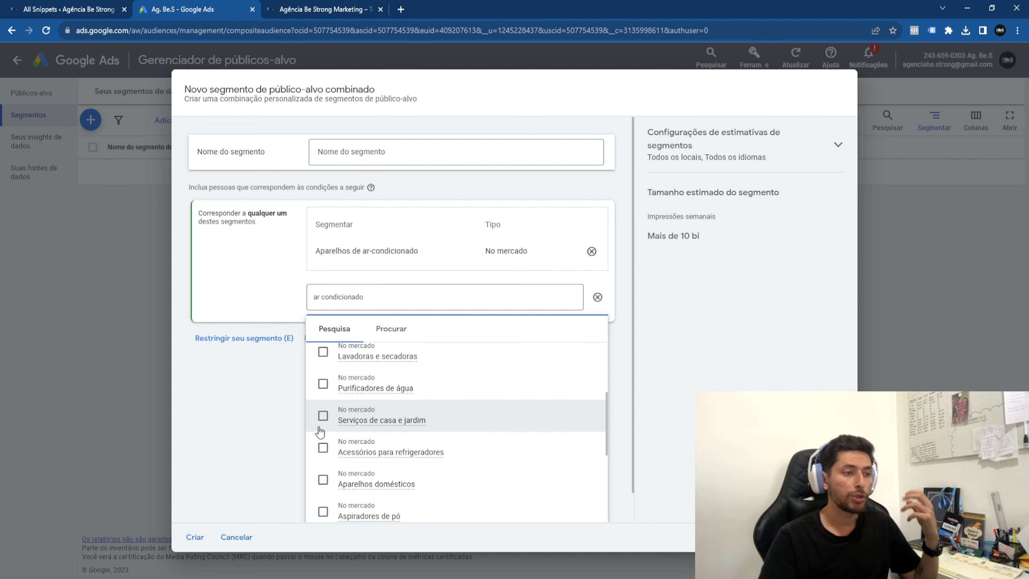
{"action": "left_click", "coordinate": [323, 416]}
{"action": "scroll", "coordinate": [507, 450], "scroll_direction": "down", "scroll_amount": 2}
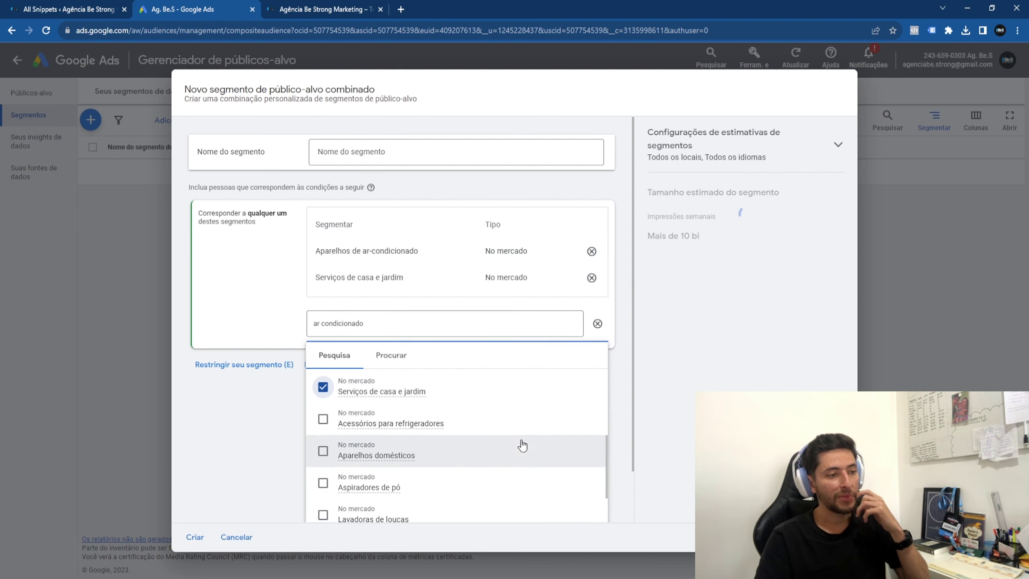
{"action": "scroll", "coordinate": [522, 444], "scroll_direction": "down", "scroll_amount": 2}
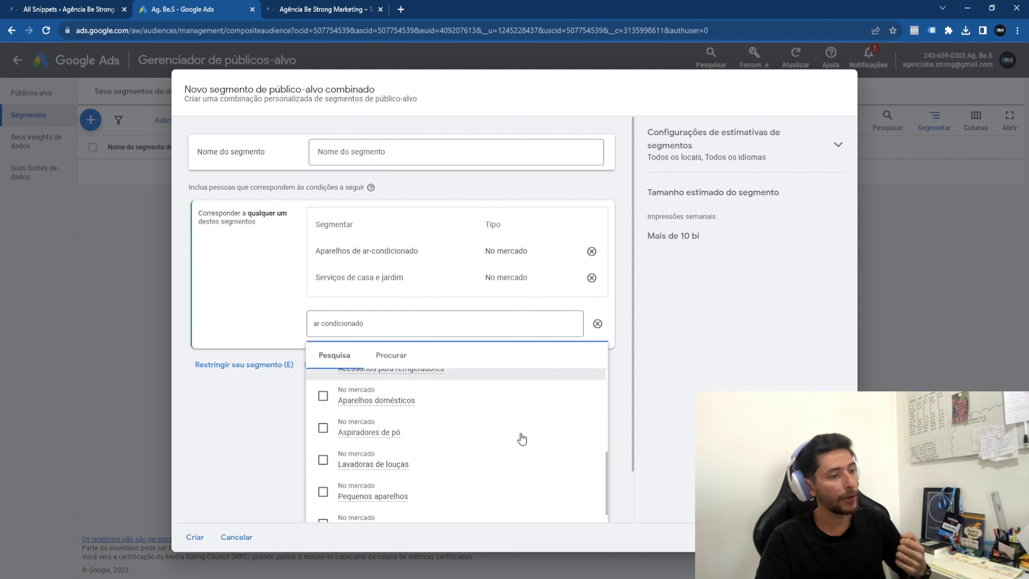
{"action": "scroll", "coordinate": [523, 439], "scroll_direction": "down", "scroll_amount": 6}
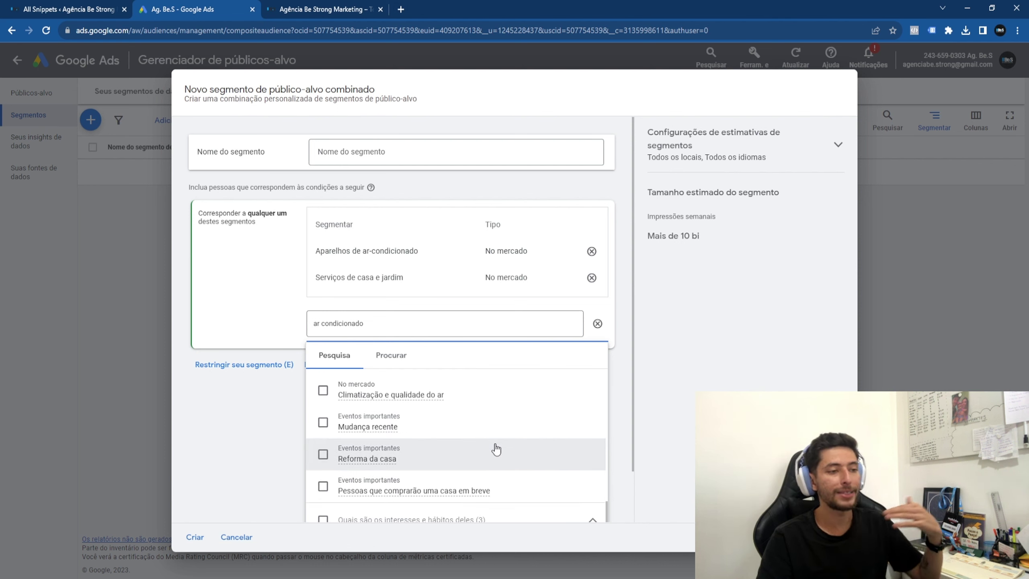
{"action": "scroll", "coordinate": [496, 448], "scroll_direction": "down", "scroll_amount": 2}
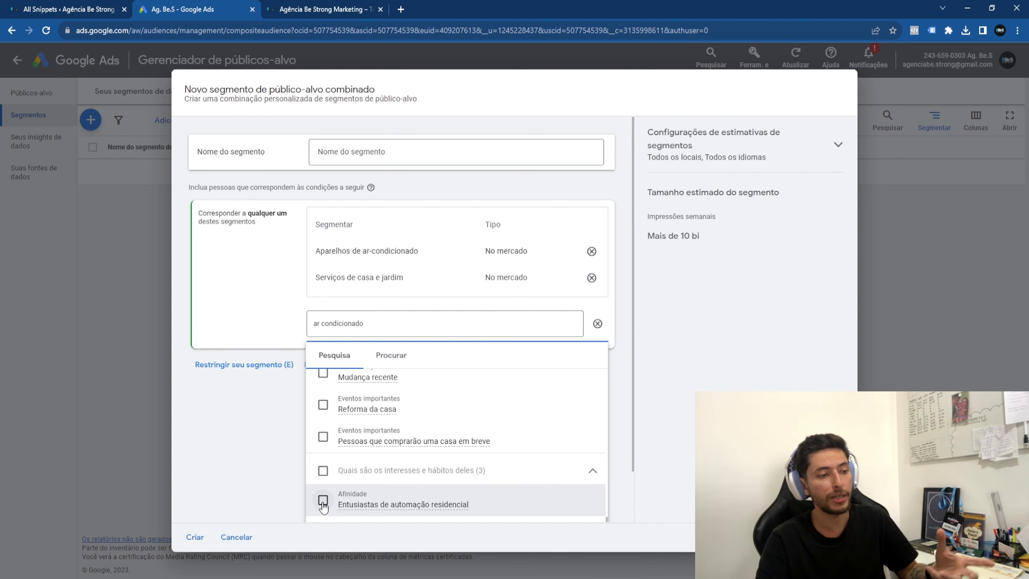
{"action": "left_click", "coordinate": [322, 502]}
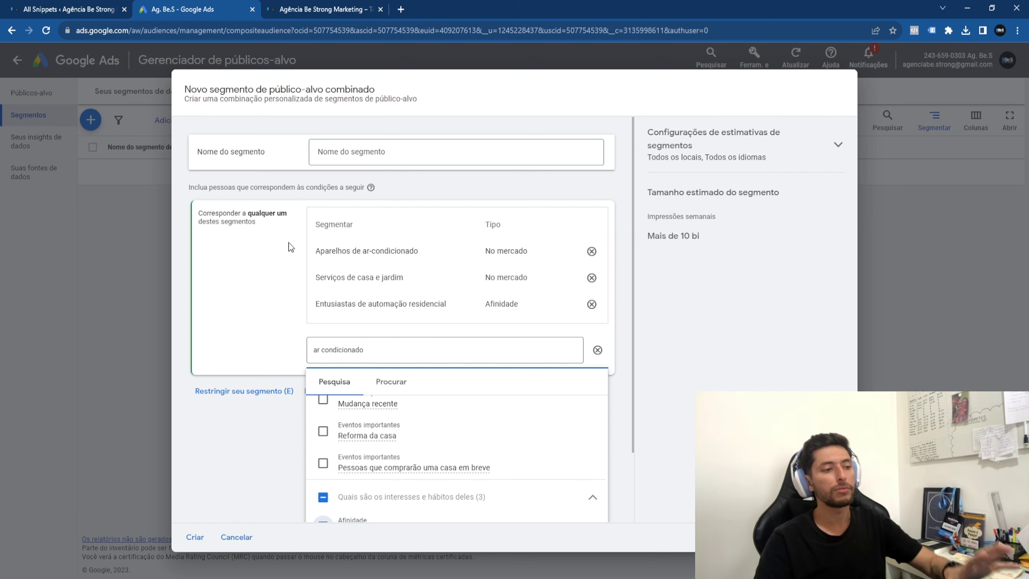
Step: Remove the three added segments from the combined segment and clear the "ar condicionado" search
{"action": "left_click", "coordinate": [592, 251]}
{"action": "left_click", "coordinate": [593, 251]}
{"action": "left_click", "coordinate": [592, 251]}
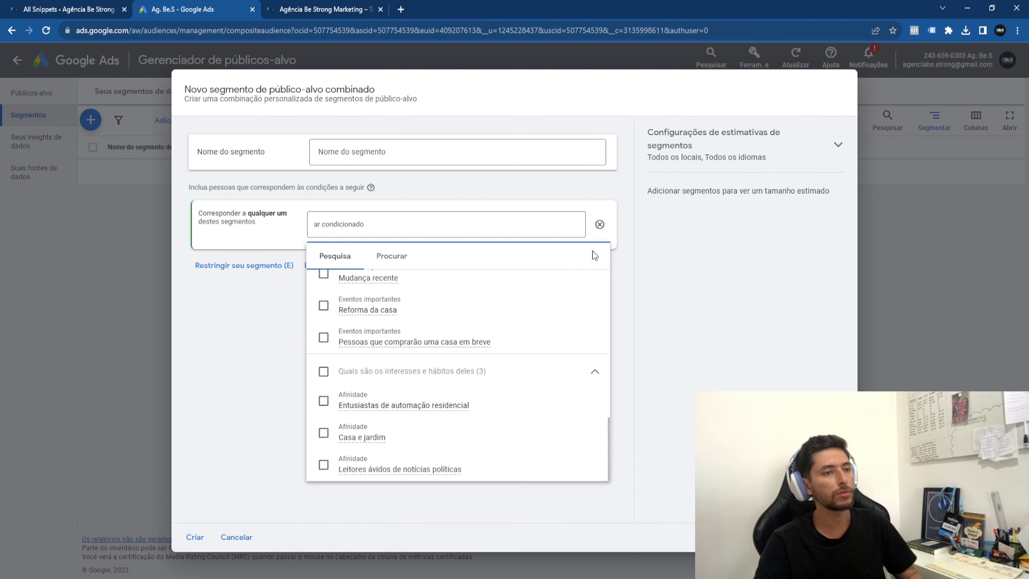
{"action": "left_click", "coordinate": [600, 225]}
Step: Search the segments for "arquitetura" and add "Serviços de arquitetura", "Serviços de design de interiores e decoração" and "Paisagismo"
{"action": "left_click", "coordinate": [531, 225]}
{"action": "type", "text": "arquitetura"}
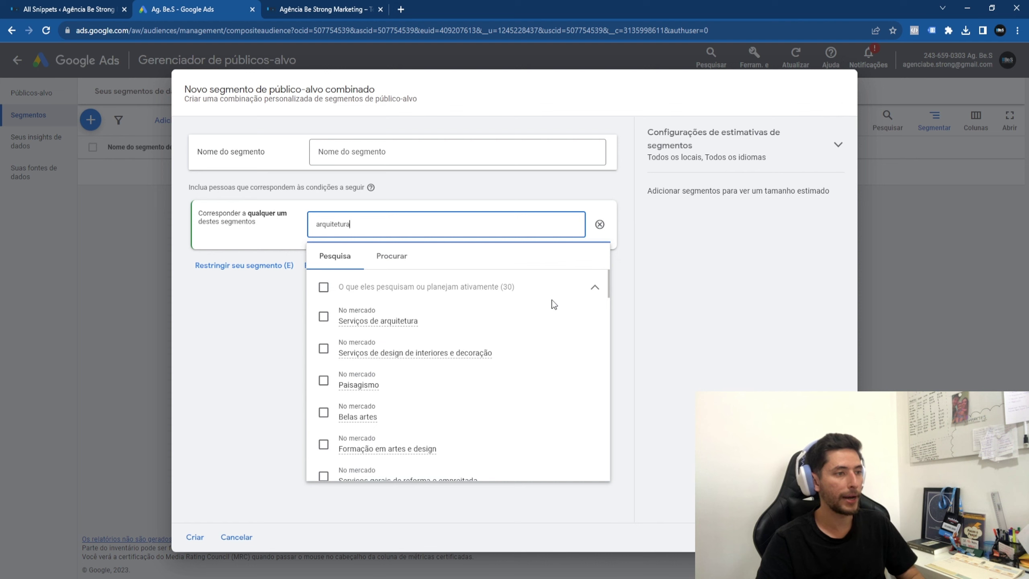
{"action": "left_click", "coordinate": [323, 317]}
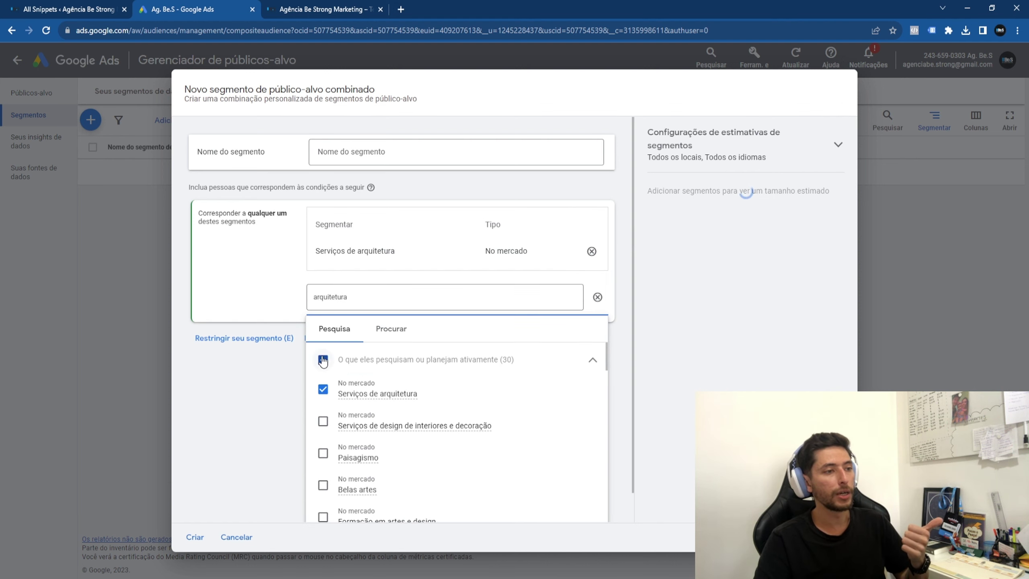
{"action": "left_click", "coordinate": [323, 421]}
{"action": "left_click", "coordinate": [323, 480]}
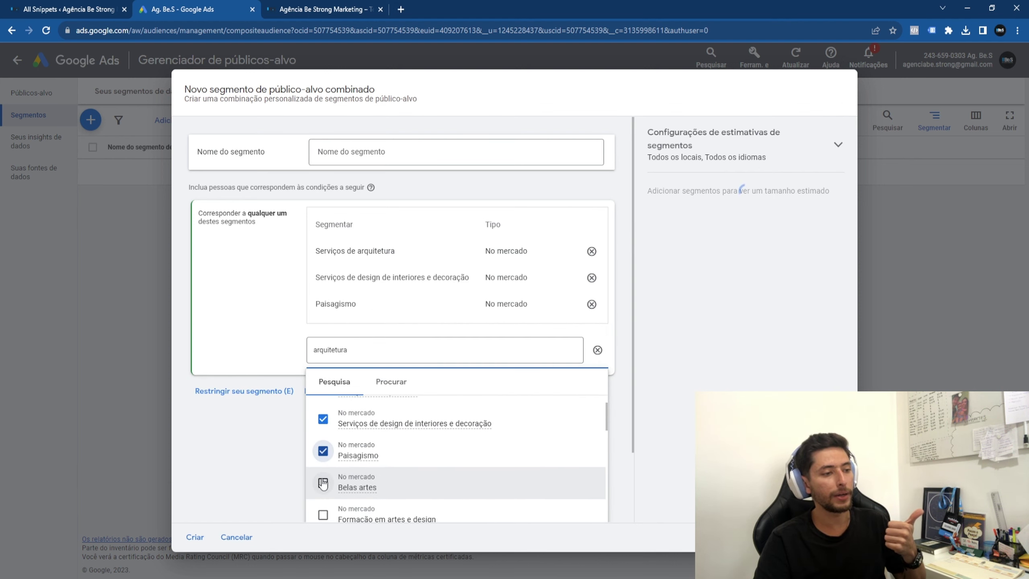
Step: Add "Belas artes", "Serviços gerais de reforma e empreitada" and "Serviços de casa e jardim" to the combined segment
{"action": "scroll", "coordinate": [322, 484], "scroll_direction": "down", "scroll_amount": 2}
{"action": "left_click", "coordinate": [323, 429]}
{"action": "scroll", "coordinate": [320, 486], "scroll_direction": "down", "scroll_amount": 1}
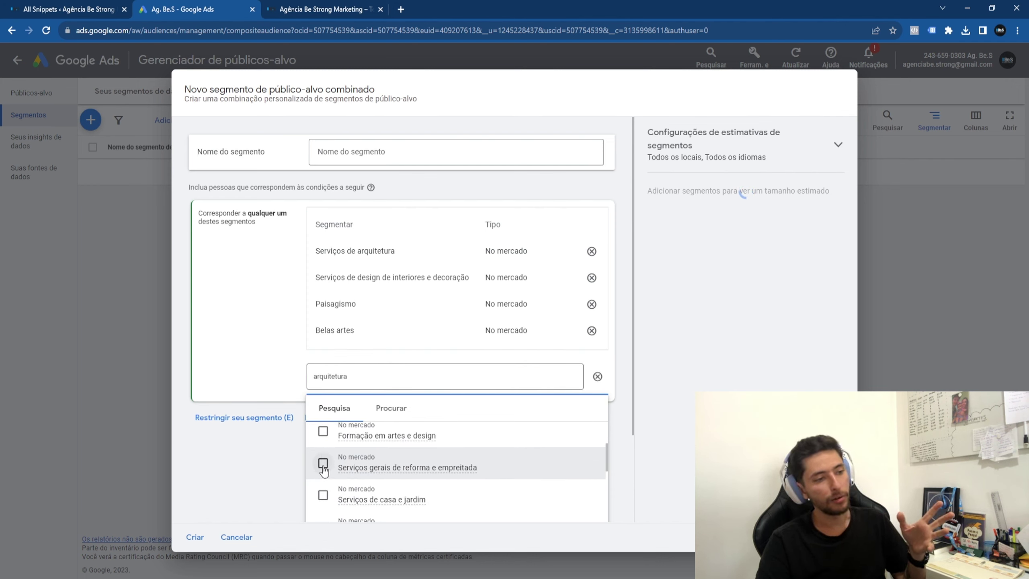
{"action": "left_click", "coordinate": [323, 464]}
{"action": "scroll", "coordinate": [314, 480], "scroll_direction": "down", "scroll_amount": 1}
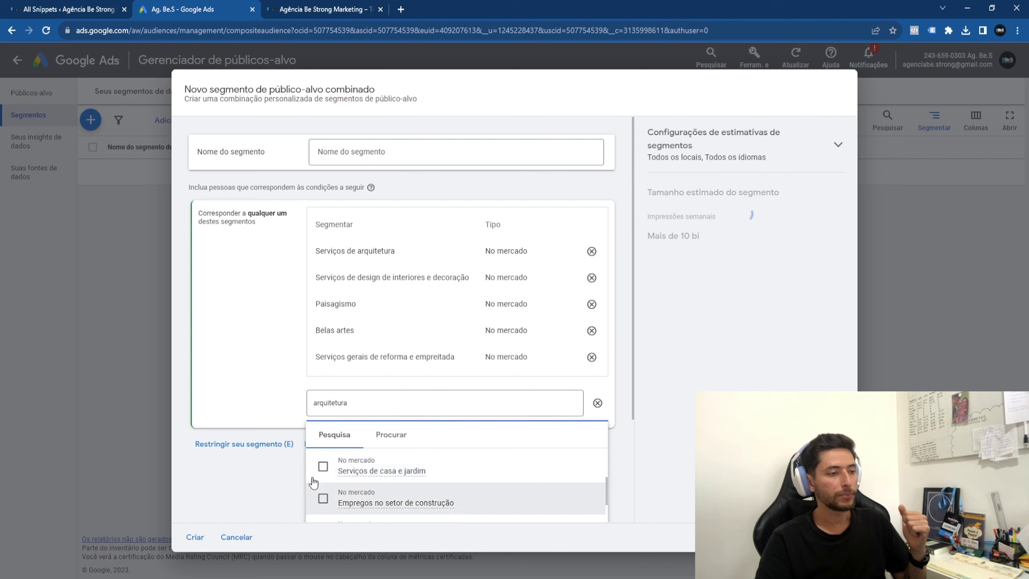
{"action": "left_click", "coordinate": [323, 466]}
Step: Look through the remaining "arquitetura" segment suggestions and cancel the new combined segment
{"action": "scroll", "coordinate": [381, 503], "scroll_direction": "down", "scroll_amount": 1}
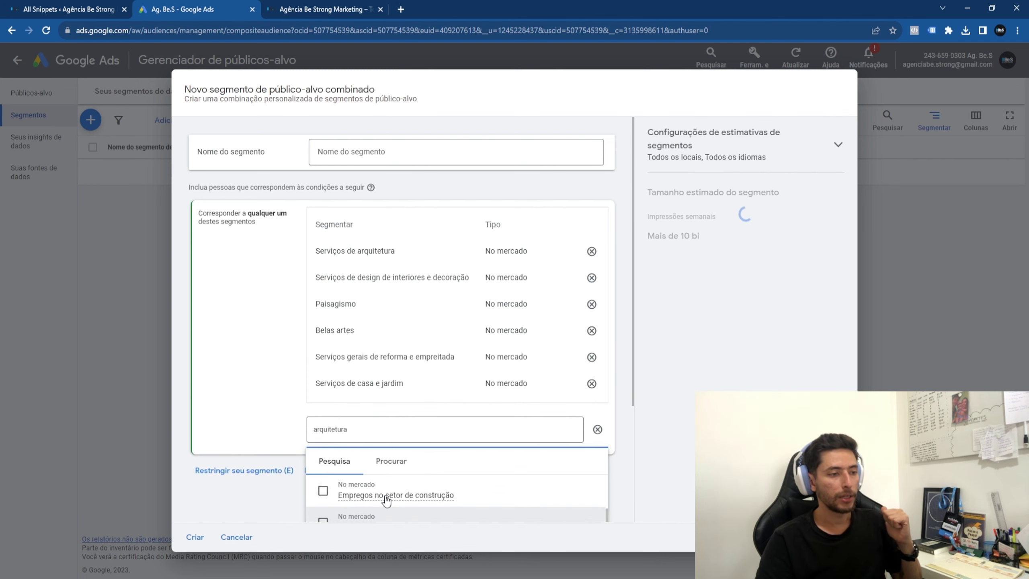
{"action": "scroll", "coordinate": [622, 414], "scroll_direction": "down", "scroll_amount": 1}
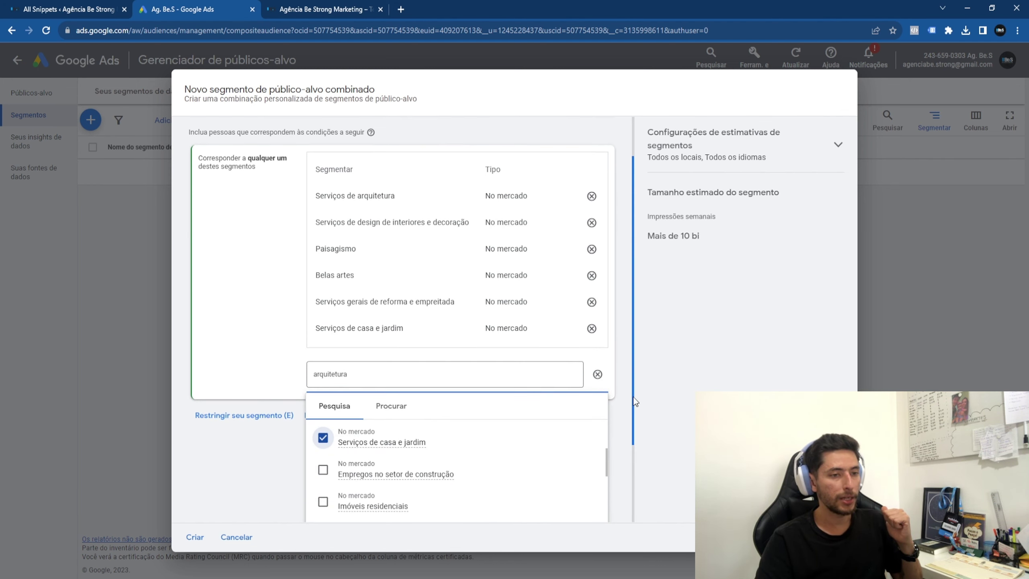
{"action": "scroll", "coordinate": [634, 399], "scroll_direction": "down", "scroll_amount": 2}
{"action": "mouse_move", "coordinate": [452, 373]}
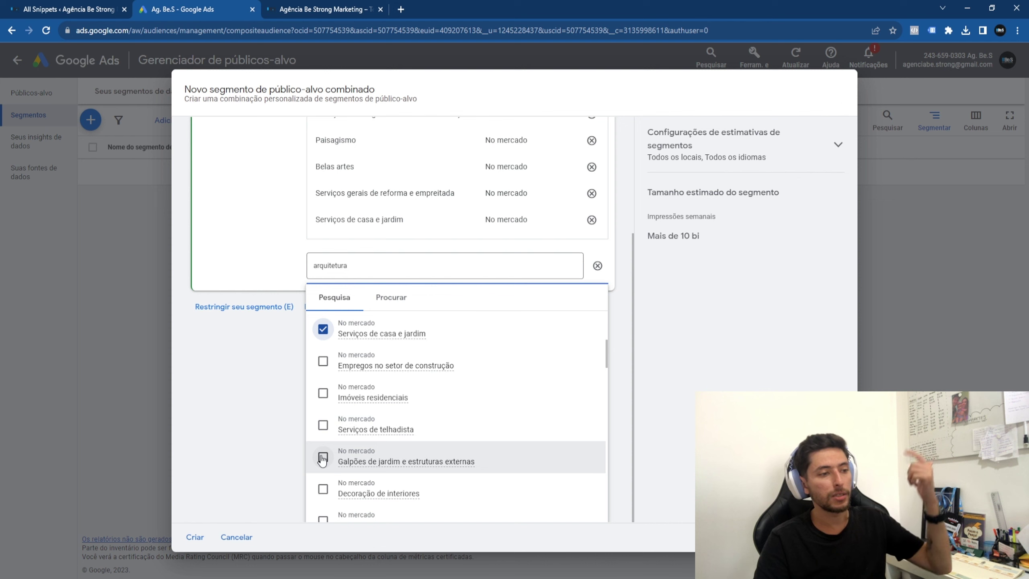
{"action": "scroll", "coordinate": [323, 458], "scroll_direction": "down", "scroll_amount": 1}
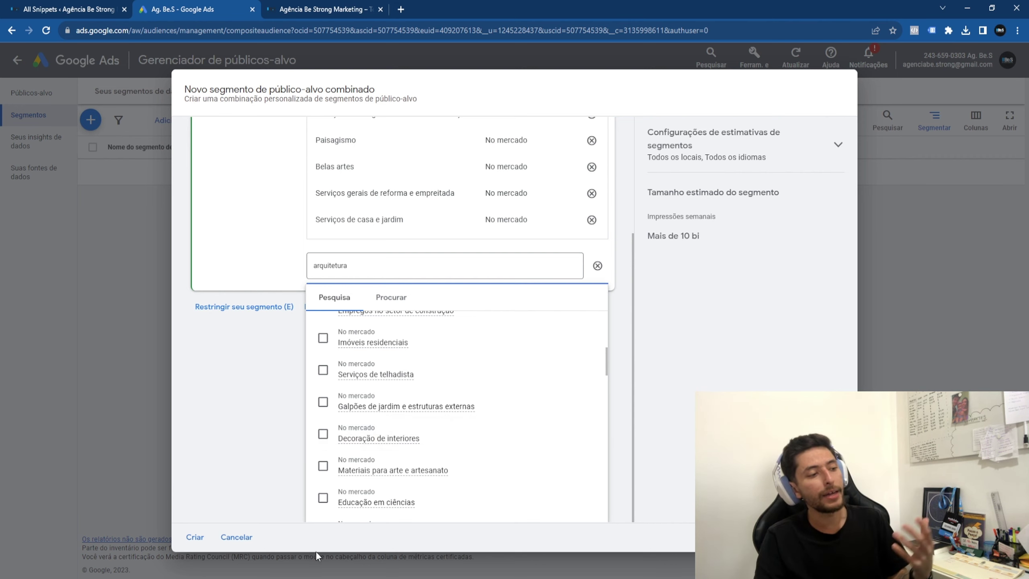
{"action": "left_click", "coordinate": [237, 537]}
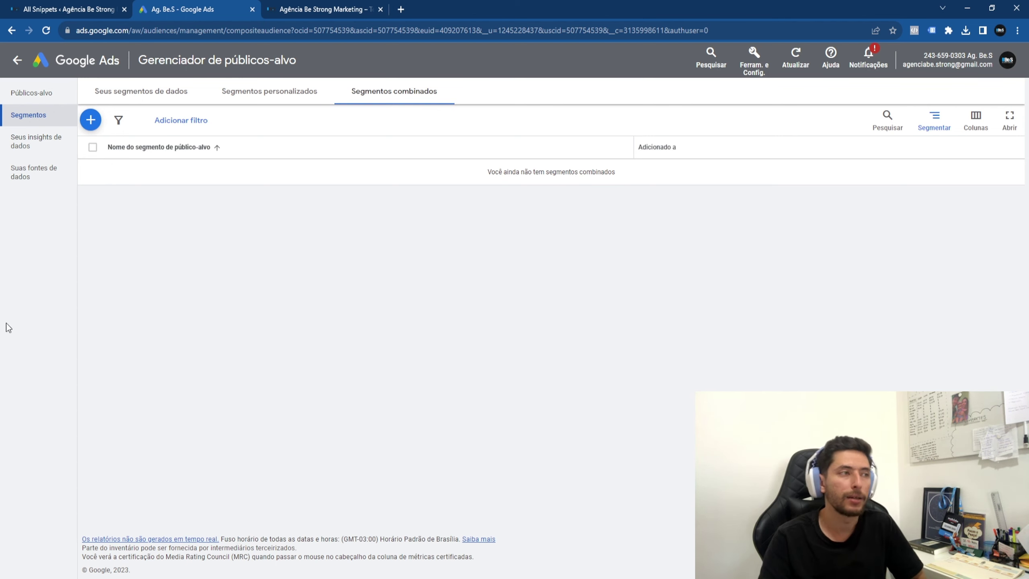
Step: Leave the audience manager and open the audiences page of the campaign "[LEADS] [PESQ] Ar Condicionado 2"
{"action": "left_click", "coordinate": [17, 60]}
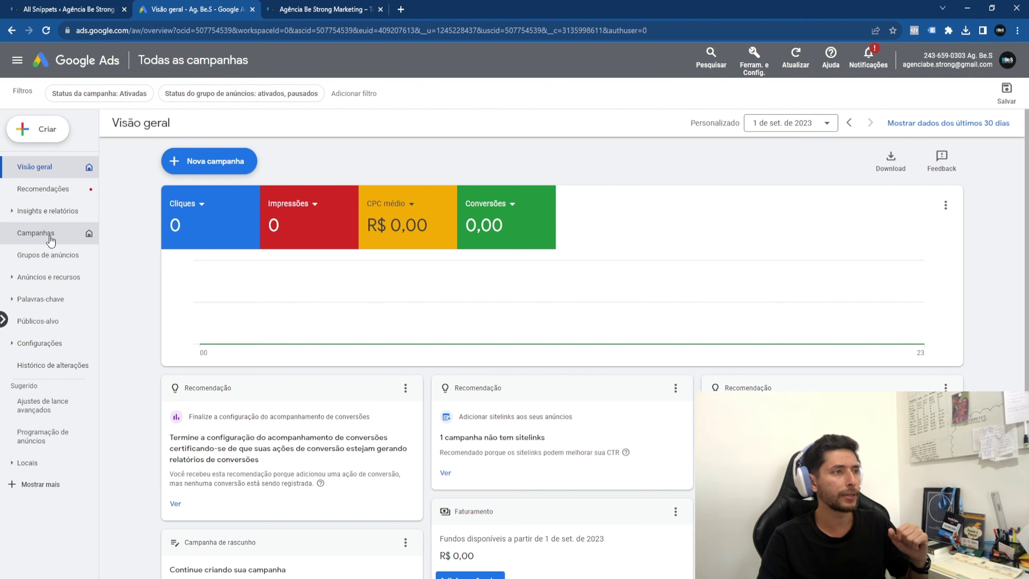
{"action": "left_click", "coordinate": [50, 239]}
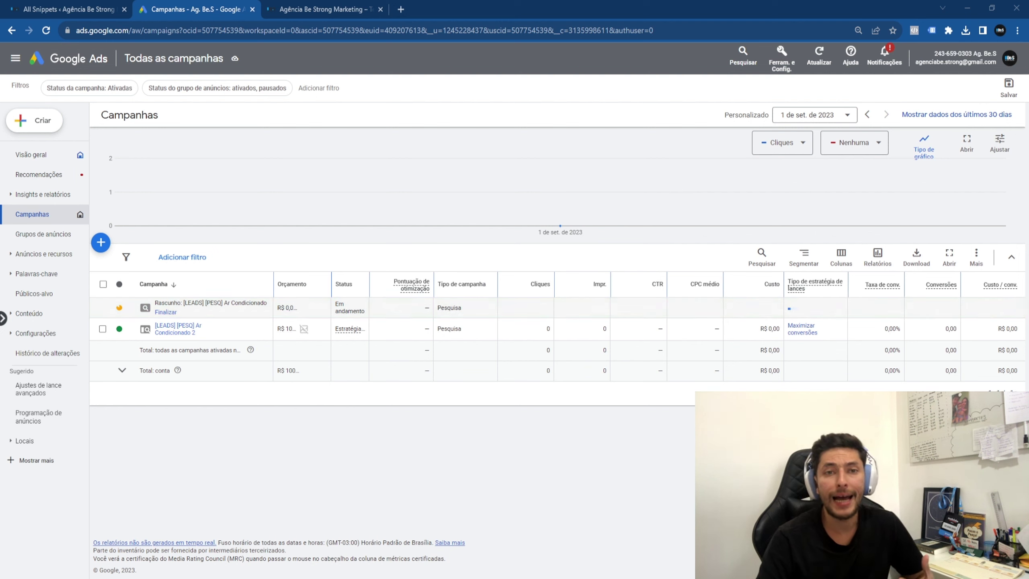
{"action": "left_click", "coordinate": [178, 327]}
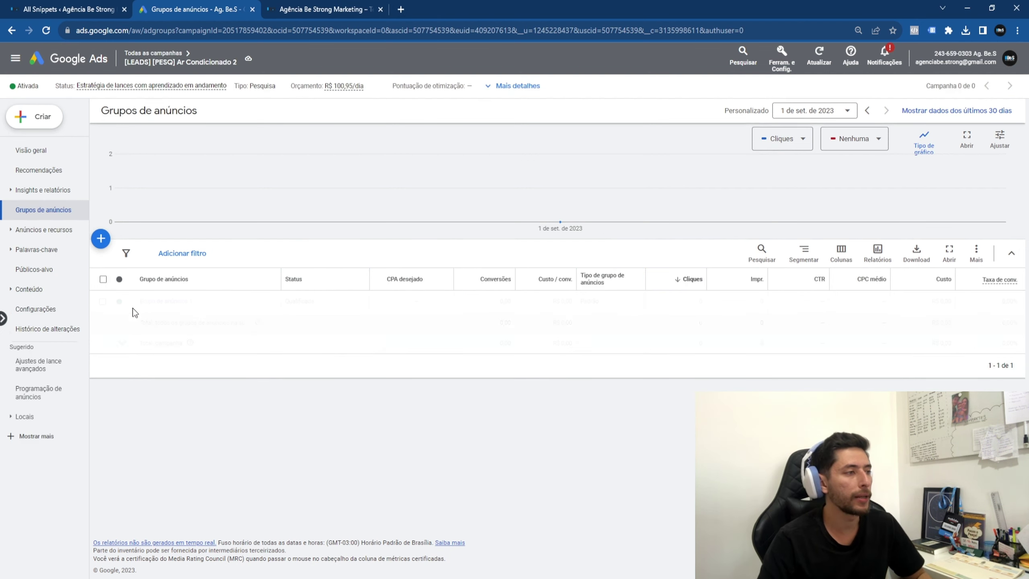
{"action": "left_click", "coordinate": [51, 272]}
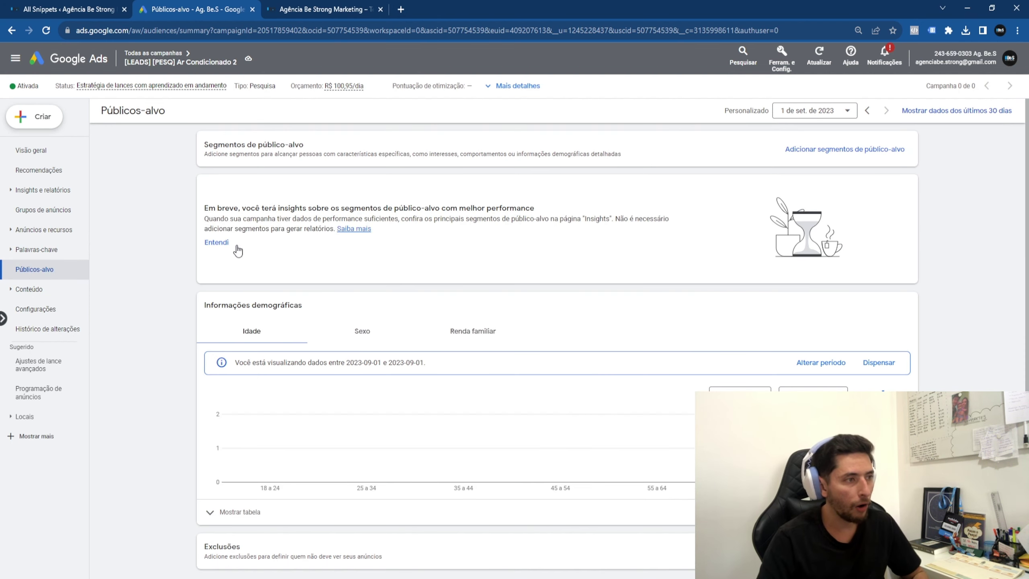
Step: Review the campaign's demographic data by gender and household income and the description of its audience segments
{"action": "scroll", "coordinate": [332, 308], "scroll_direction": "down", "scroll_amount": 1}
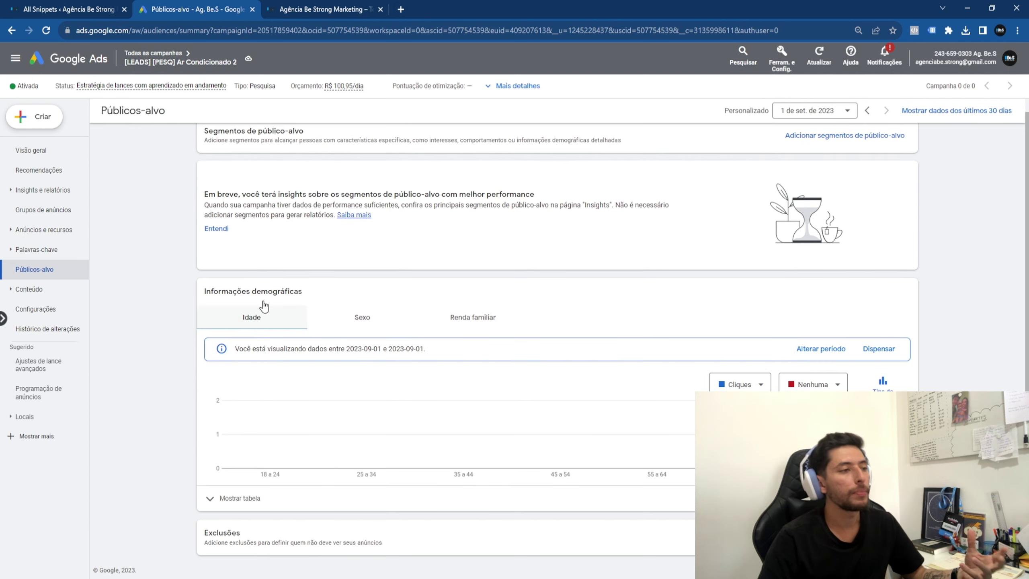
{"action": "left_click", "coordinate": [354, 322]}
{"action": "left_click", "coordinate": [457, 322]}
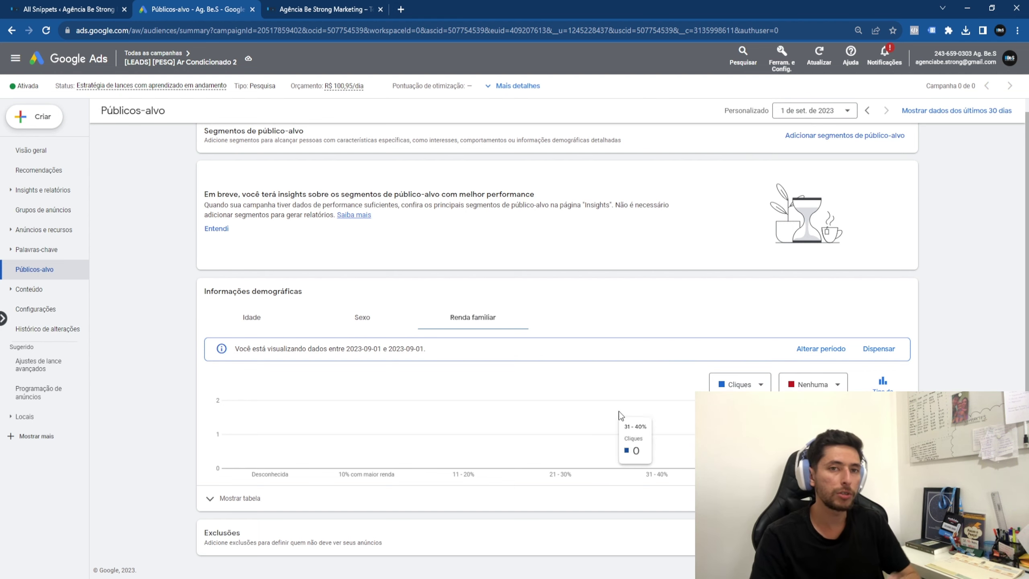
{"action": "scroll", "coordinate": [527, 350], "scroll_direction": "up", "scroll_amount": 2}
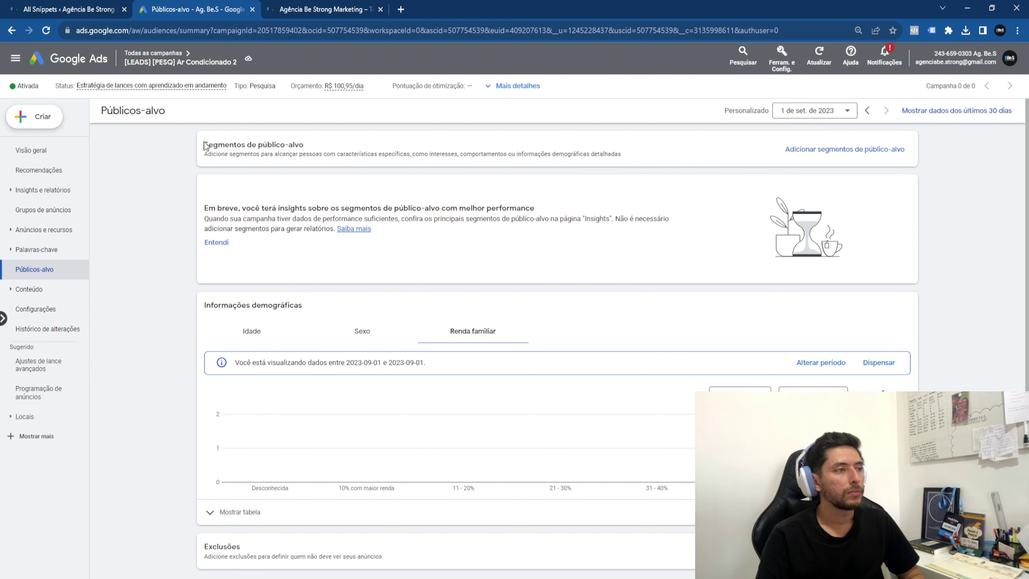
{"action": "left_click_drag", "start_coordinate": [204, 145], "coordinate": [693, 156]}
{"action": "left_click", "coordinate": [698, 154]}
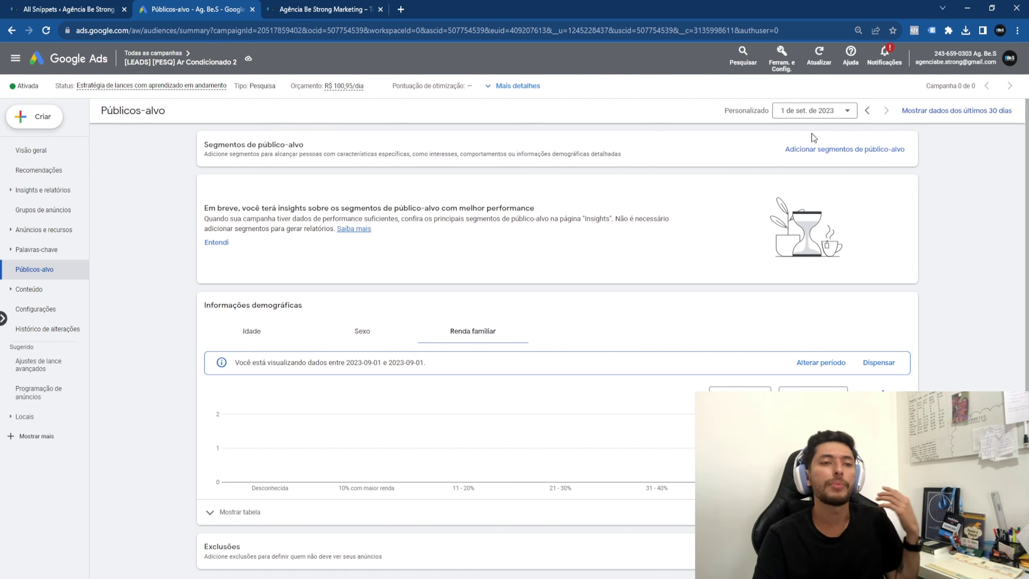
{"action": "left_click", "coordinate": [837, 155]}
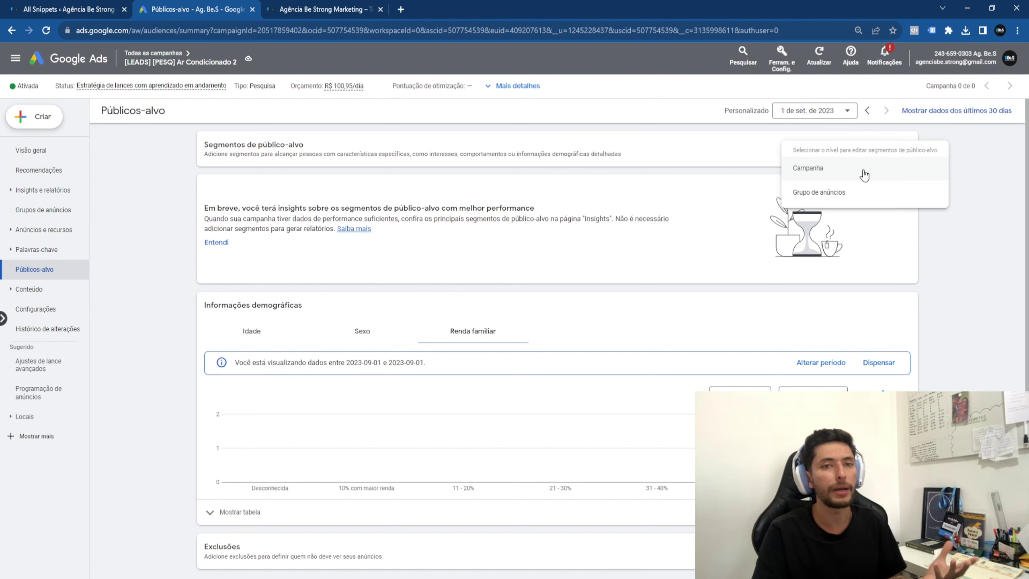
{"action": "left_click", "coordinate": [869, 199]}
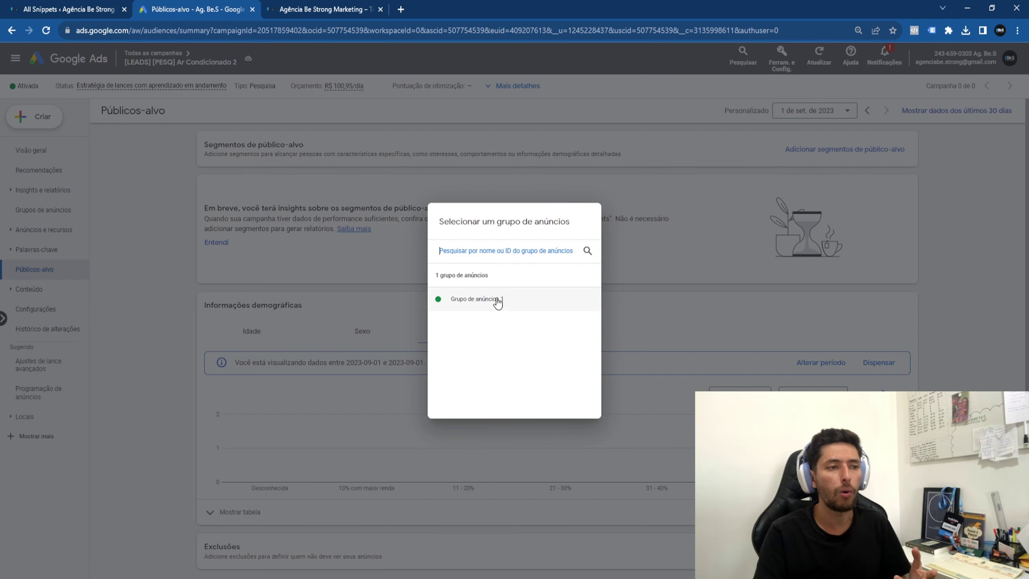
{"action": "left_click", "coordinate": [673, 249]}
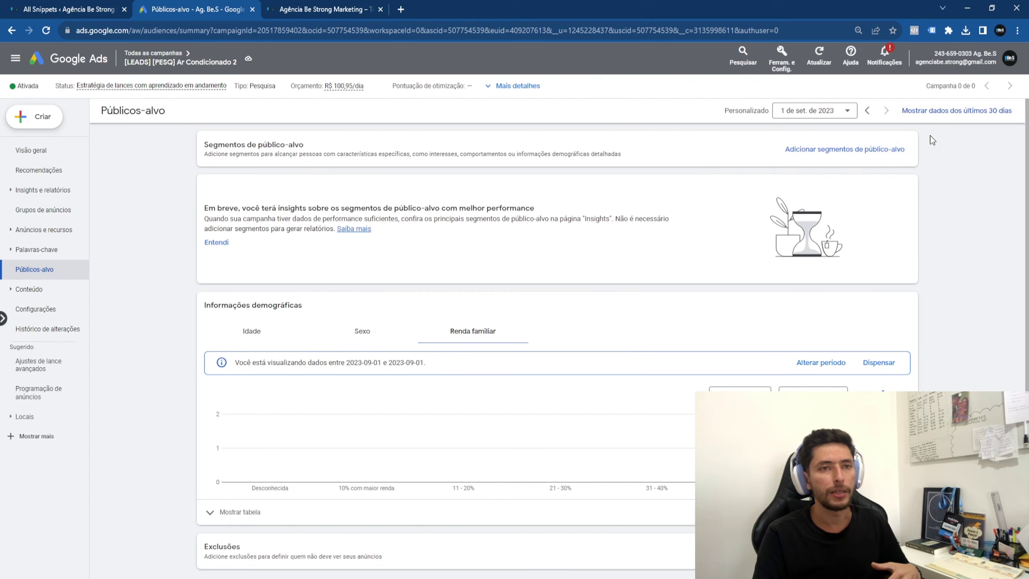
Step: Open audience segment editing at the campaign level and browse the segment categories
{"action": "left_click", "coordinate": [898, 150]}
{"action": "left_click", "coordinate": [864, 172]}
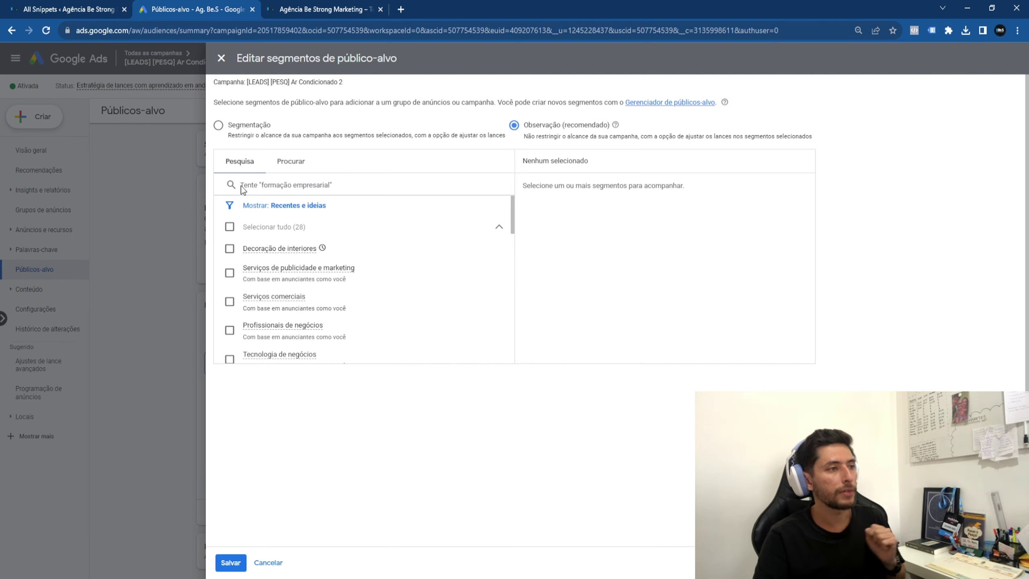
{"action": "left_click", "coordinate": [291, 163]}
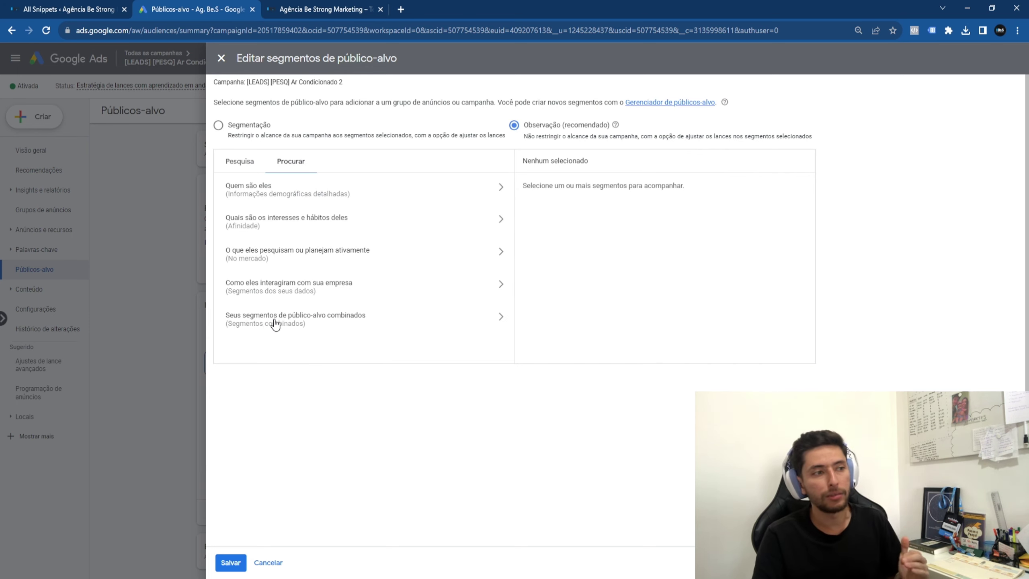
Step: Select the combined segment "Arquitetura e Urbanismo [Aula #4]" for observation and return to the segment categories
{"action": "left_click", "coordinate": [275, 325]}
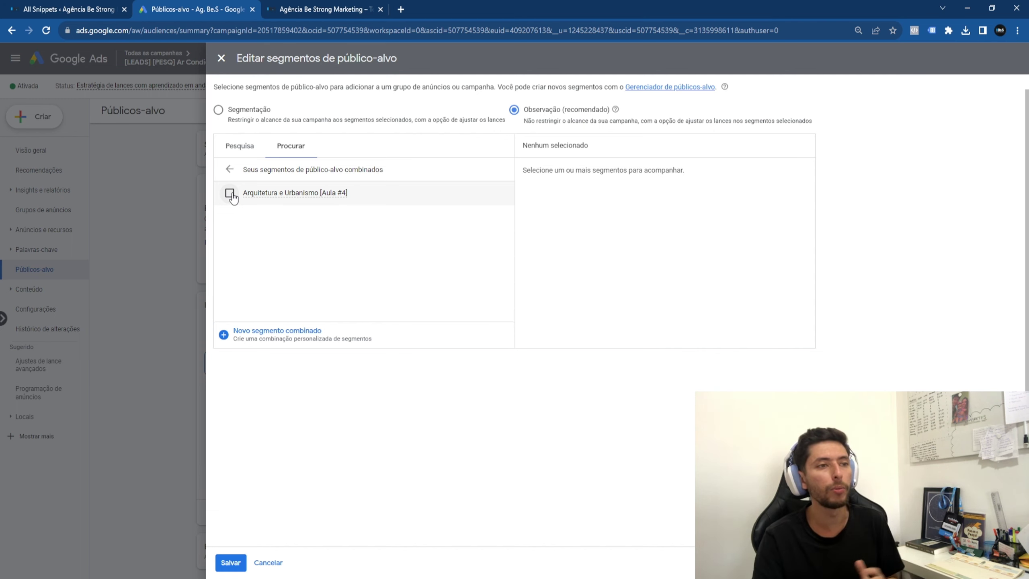
{"action": "left_click", "coordinate": [229, 193]}
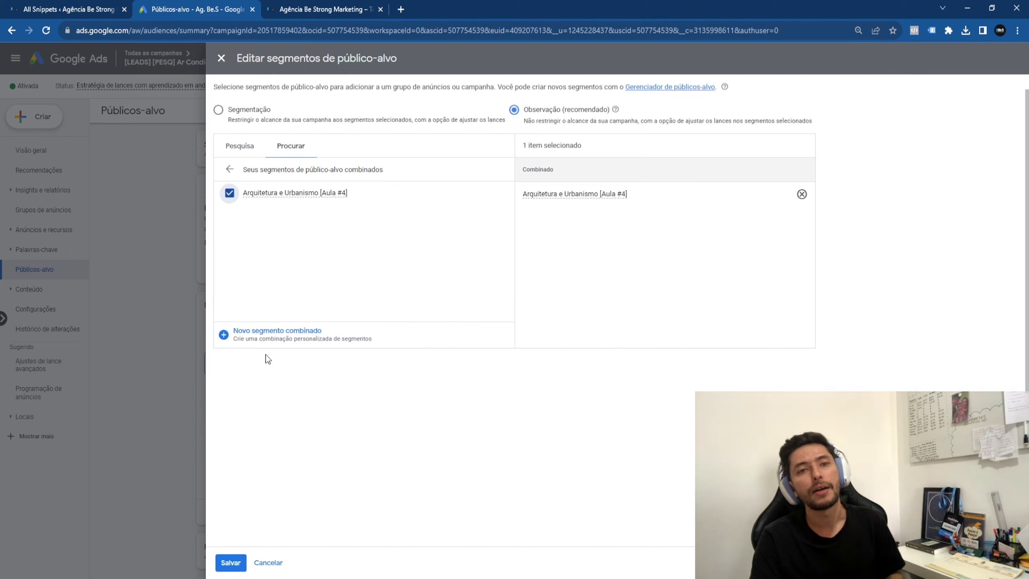
{"action": "left_click", "coordinate": [229, 169]}
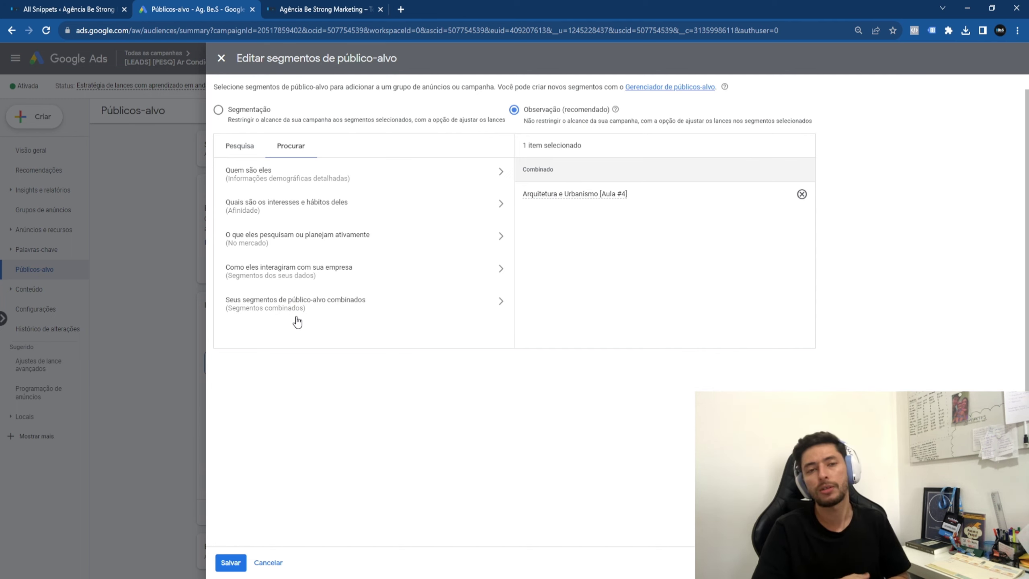
Step: Add the website visitor segment "[90d] Todos os visitantes do site" from the business interaction segments to the selection
{"action": "left_click", "coordinate": [296, 276]}
{"action": "left_click", "coordinate": [270, 253]}
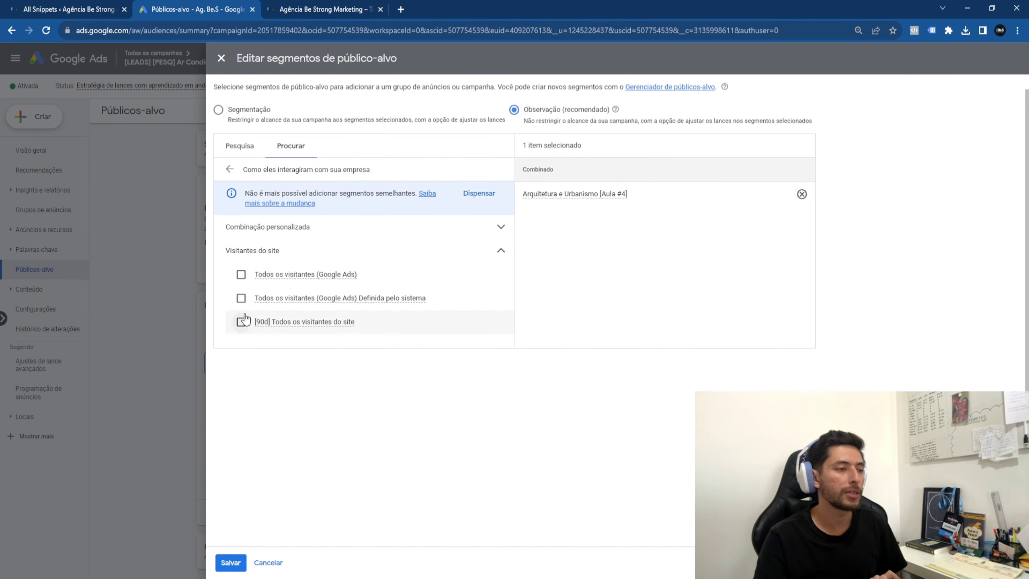
{"action": "left_click", "coordinate": [289, 324]}
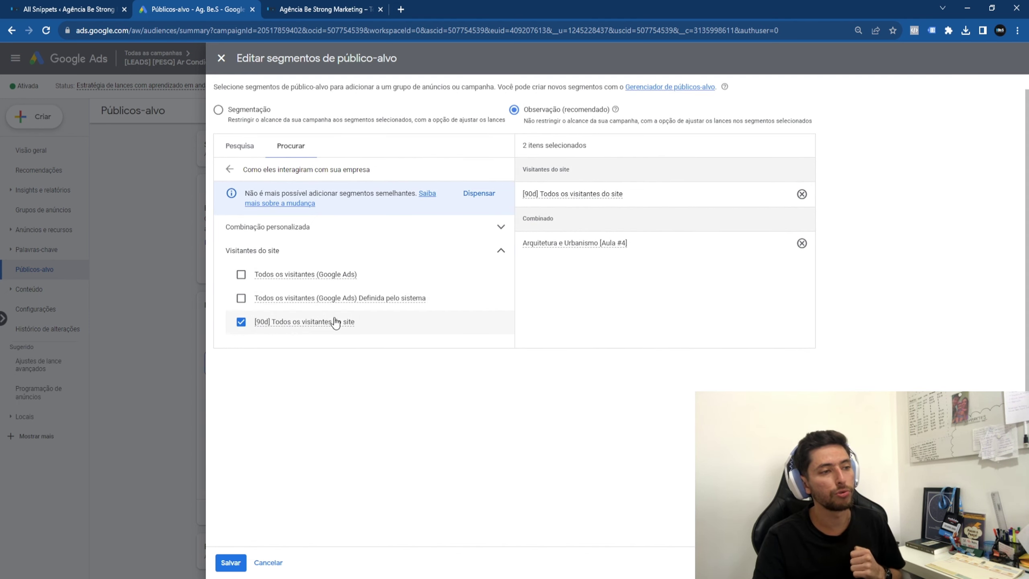
{"action": "left_click_drag", "start_coordinate": [518, 145], "coordinate": [684, 329]}
{"action": "left_click", "coordinate": [687, 313]}
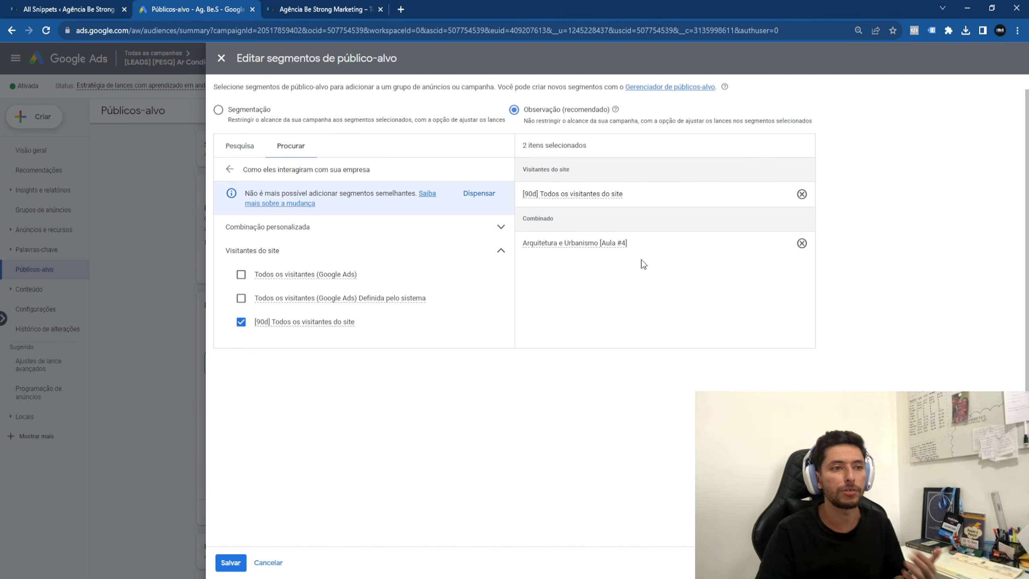
Step: Remove the combined segment "Arquitetura e Urbanismo [Aula #4]" from the selection and save the campaign's audience segments
{"action": "left_click_drag", "start_coordinate": [622, 243], "coordinate": [534, 249]}
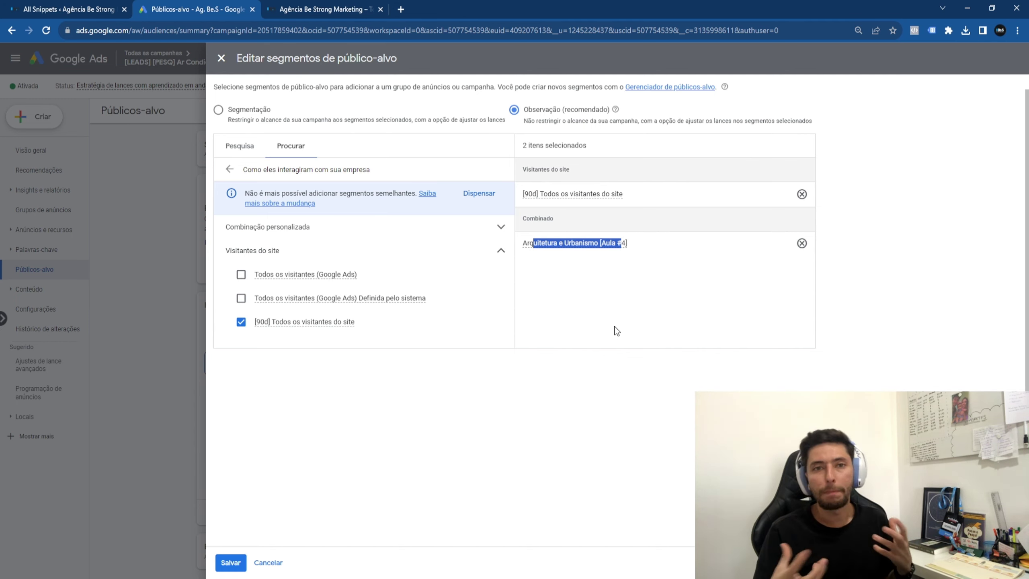
{"action": "left_click", "coordinate": [802, 243]}
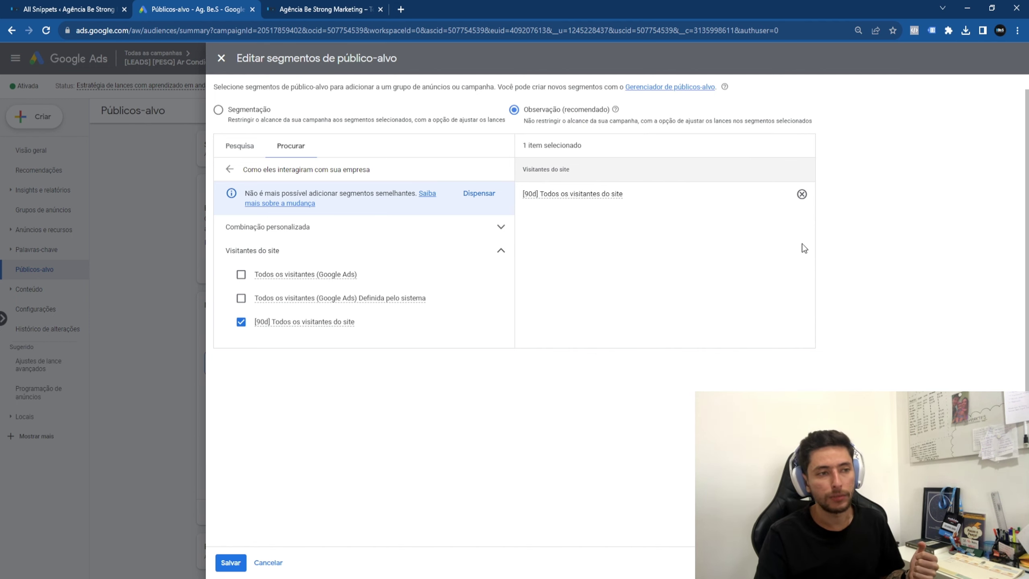
{"action": "mouse_move", "coordinate": [565, 190]}
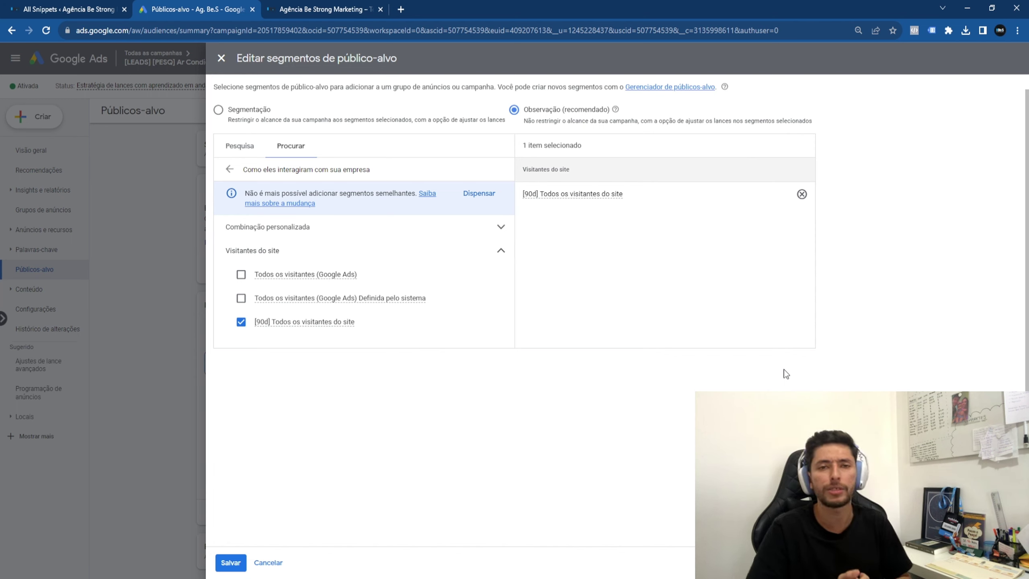
{"action": "left_click", "coordinate": [229, 564]}
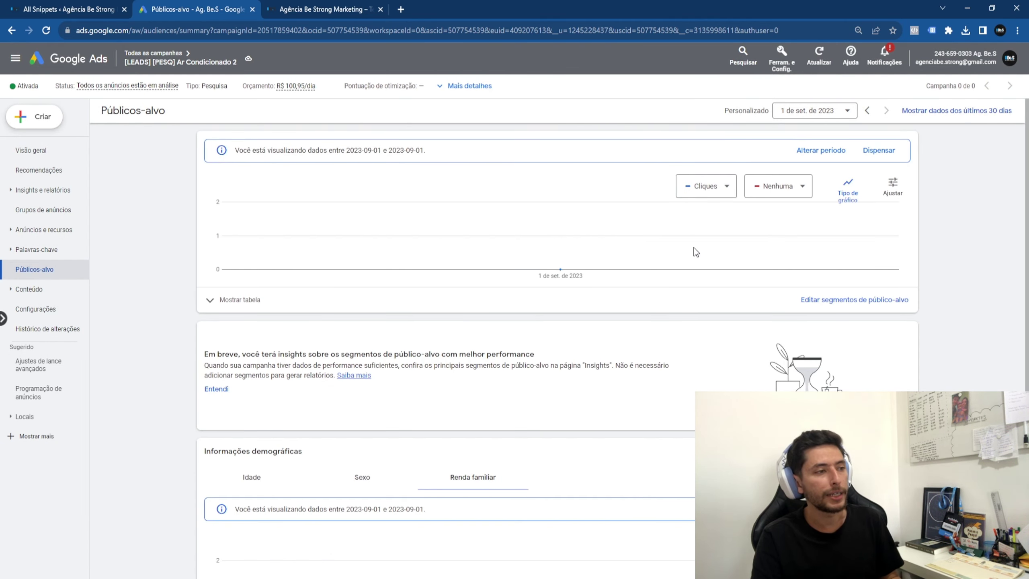
Step: Show the audience segment table and try a 90% bid increase for the 90-day site visitors segment
{"action": "left_click", "coordinate": [220, 298]}
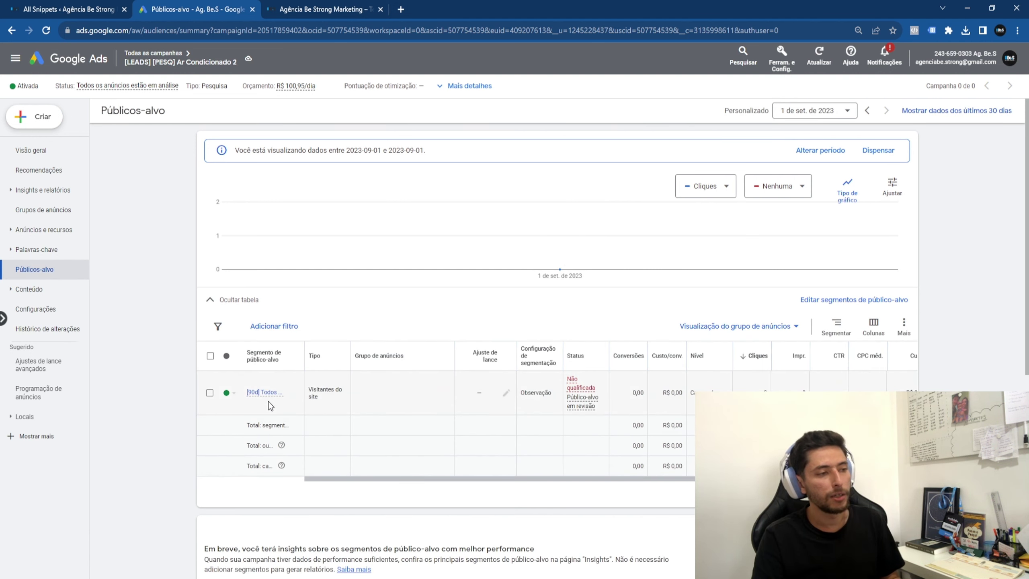
{"action": "left_click", "coordinate": [507, 392]}
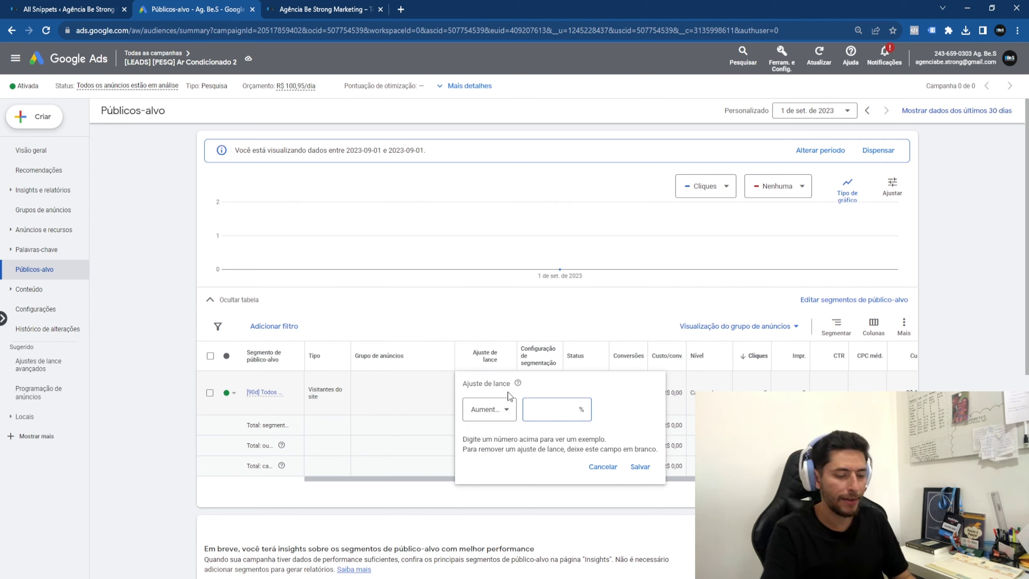
{"action": "type", "text": "90"}
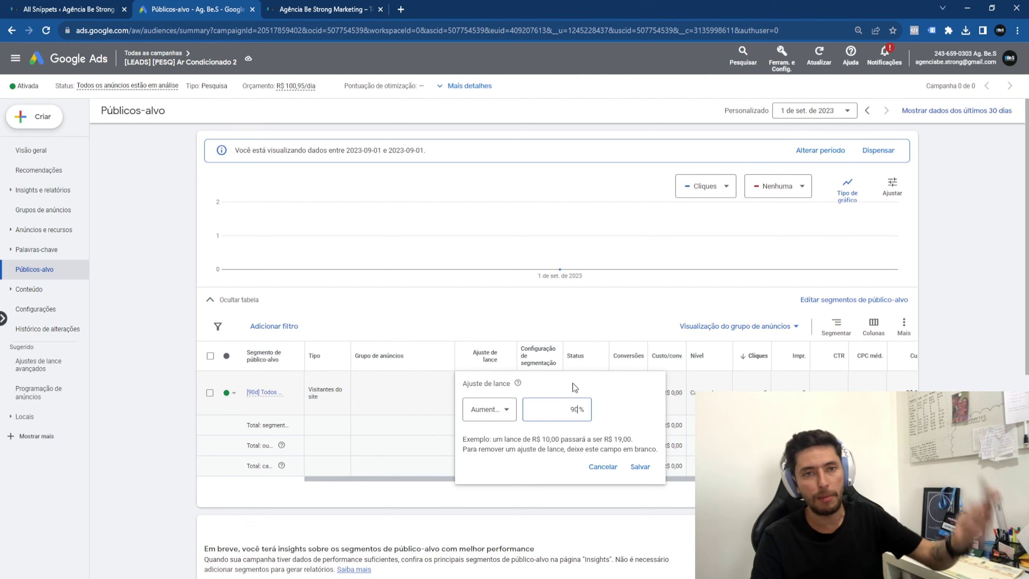
{"action": "left_click", "coordinate": [610, 468]}
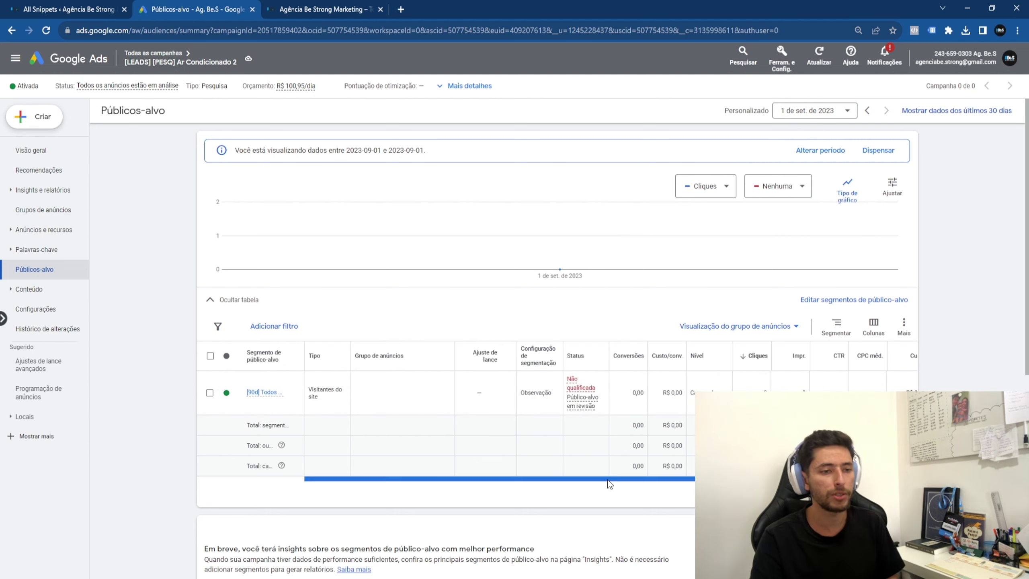
{"action": "left_click_drag", "start_coordinate": [608, 480], "coordinate": [664, 479]}
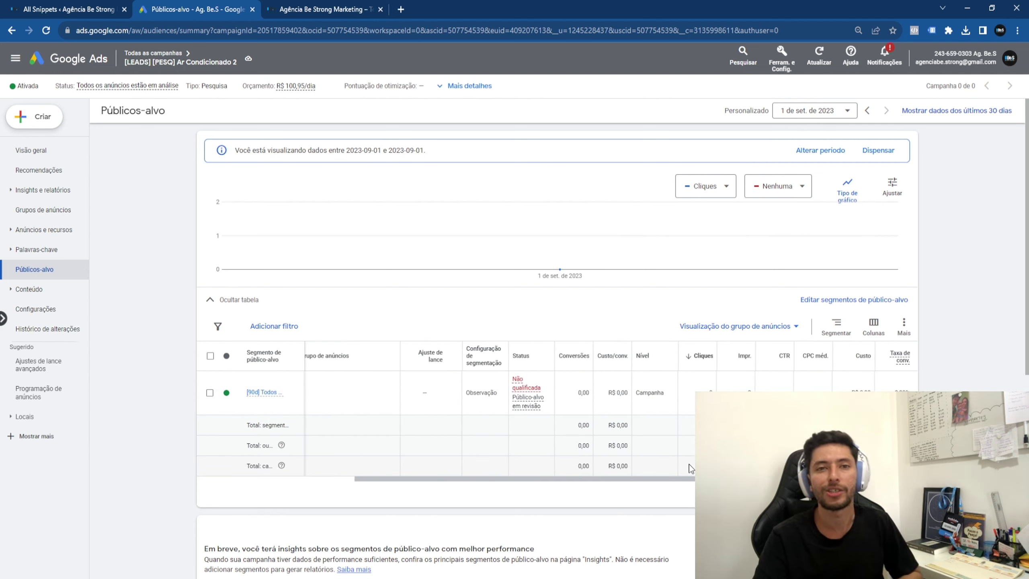